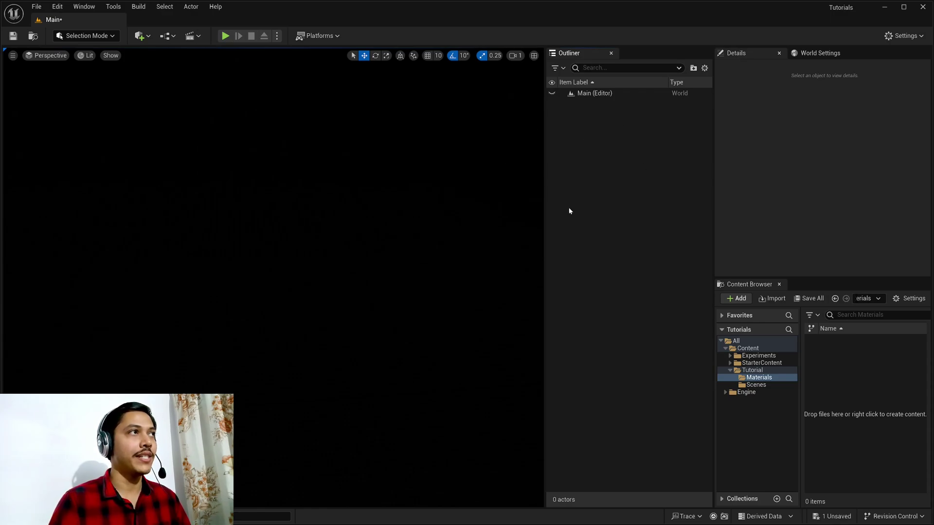
- Add a basic sphere shape to the level and name it SkySphere
{"action": "left_click", "coordinate": [139, 36]}
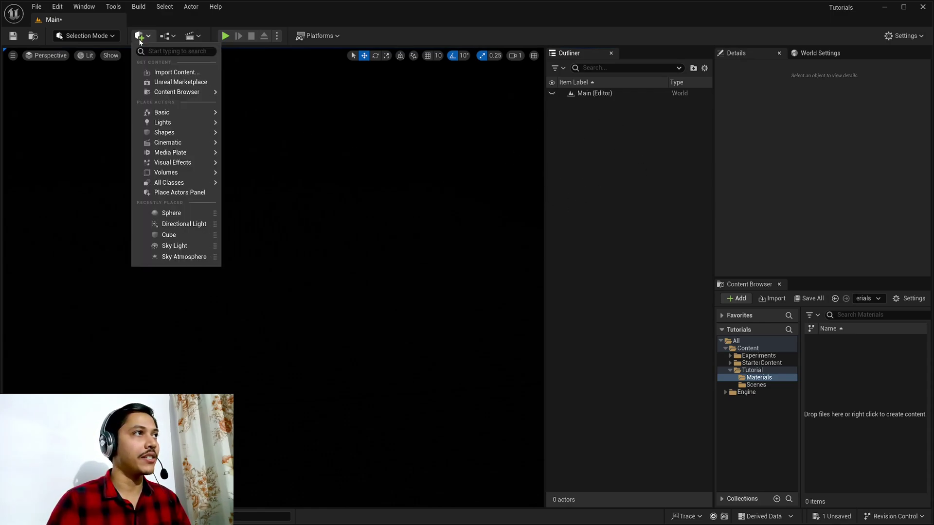
{"action": "mouse_move", "coordinate": [191, 132]}
{"action": "left_click", "coordinate": [258, 146]}
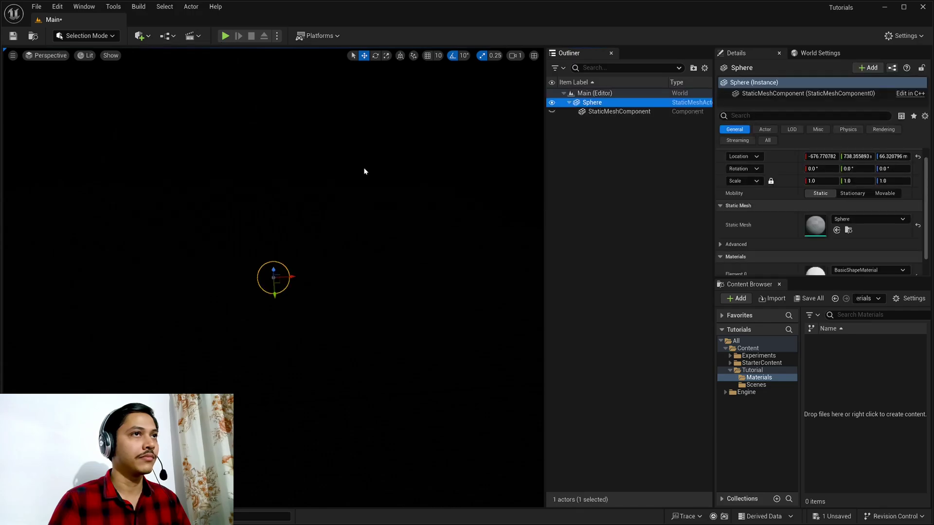
{"action": "type", "text": "SkySphere"}
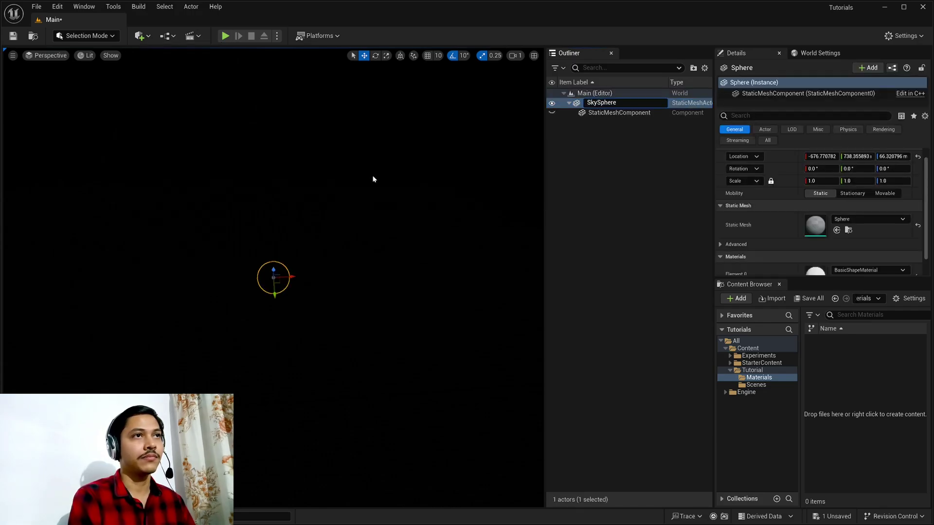
{"action": "key", "text": "Return"}
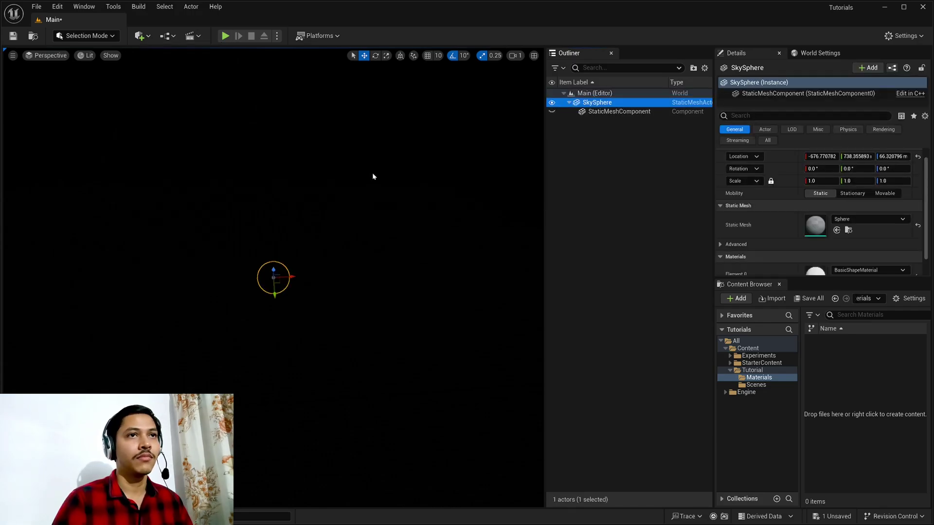
- Reset the SkySphere's location to the origin and set its scale to 1000 on all axes
{"action": "left_click", "coordinate": [918, 156]}
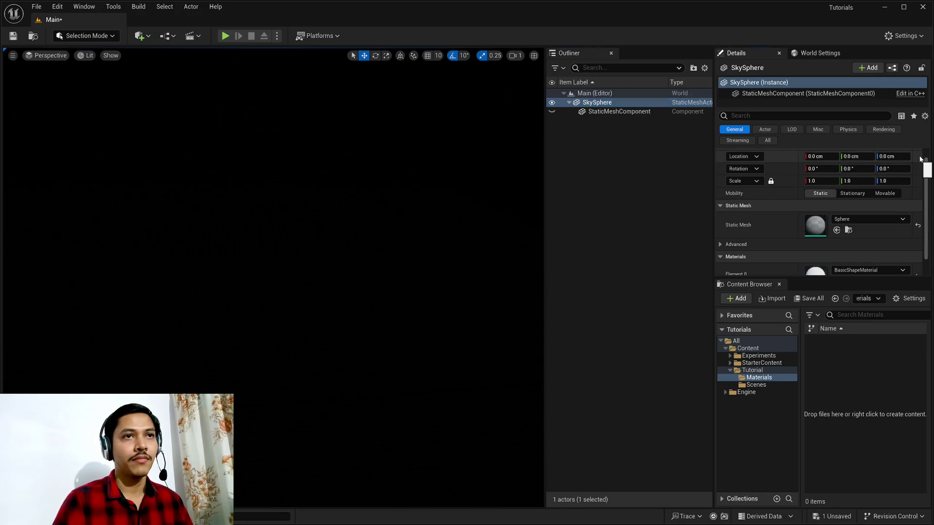
{"action": "left_click", "coordinate": [827, 181]}
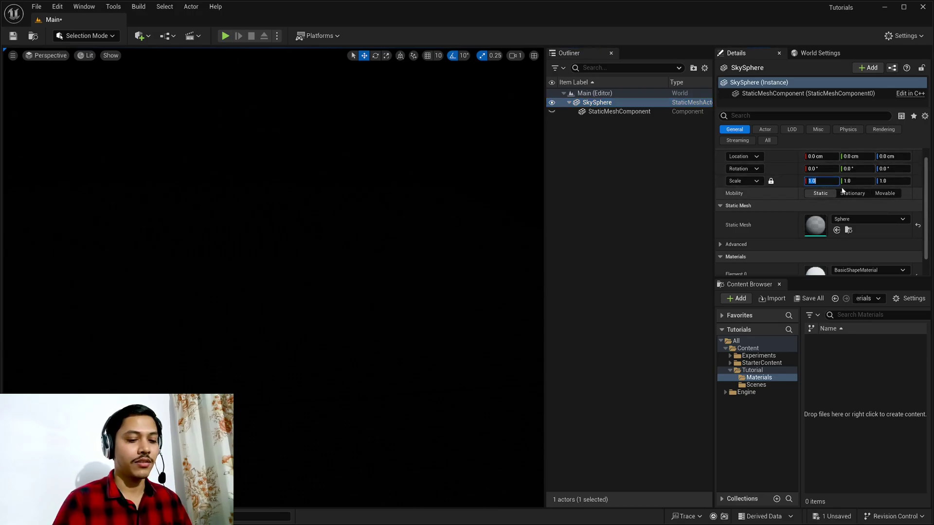
{"action": "type", "text": "1"}
{"action": "key", "text": "Return"}
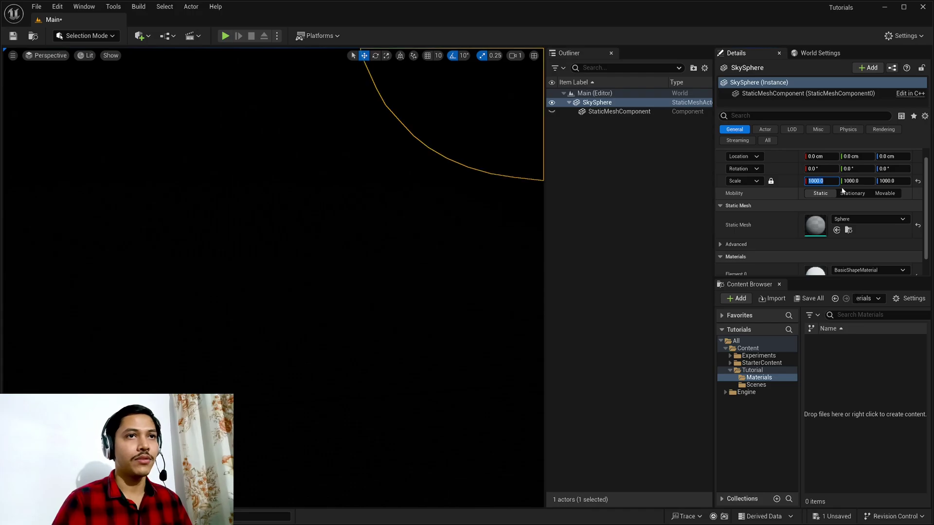
- Replace the SkySphere's static mesh with the plain white SM_SkySphere mesh
{"action": "left_click", "coordinate": [858, 220]}
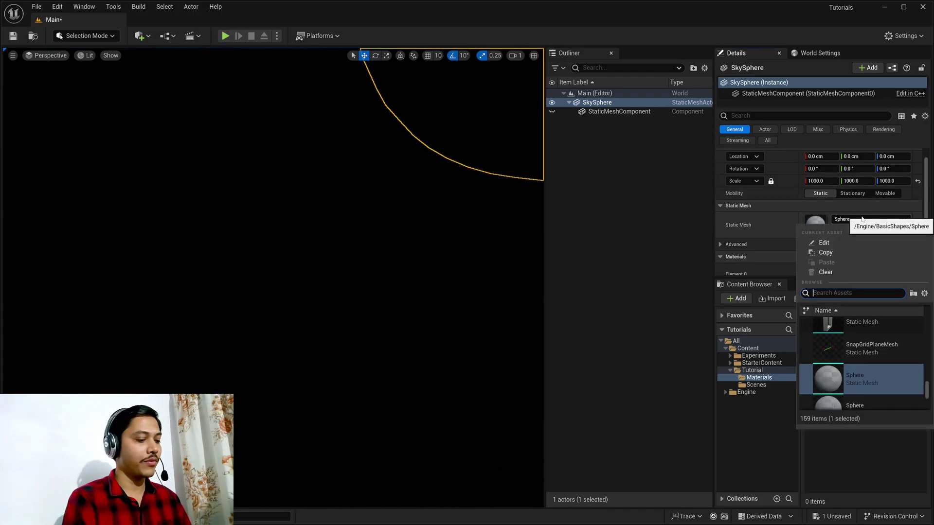
{"action": "type", "text": "SM_Sky"}
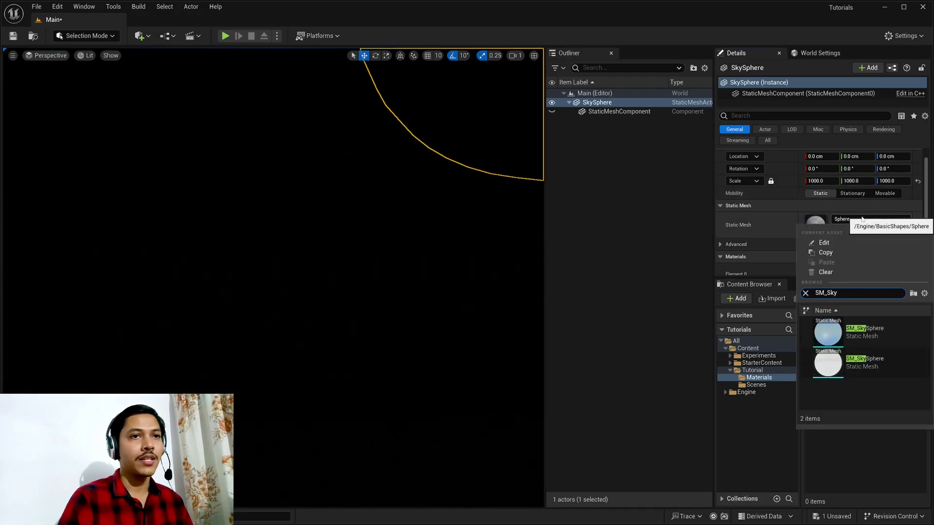
{"action": "left_click", "coordinate": [878, 366]}
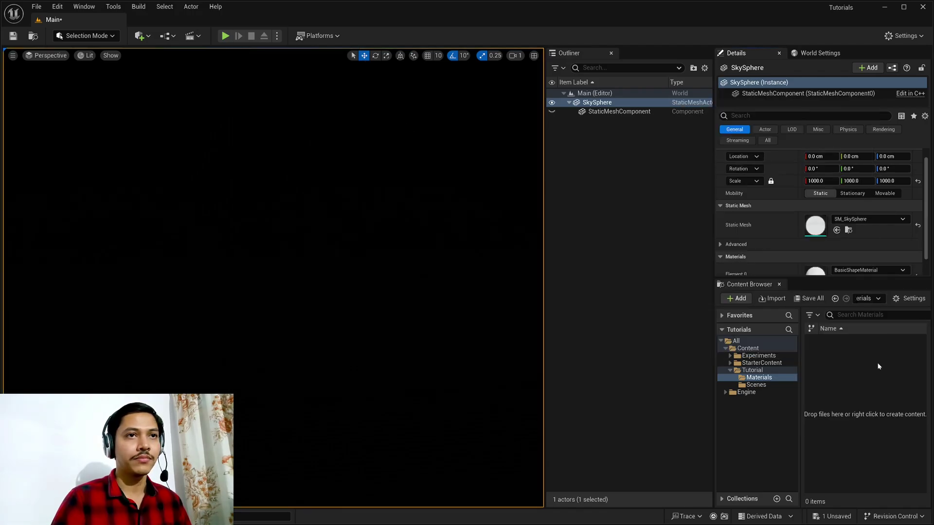
- Create a material named Skybox in the Materials folder and assign it to the SkySphere's Element 0 material slot
{"action": "right_click", "coordinate": [832, 366]}
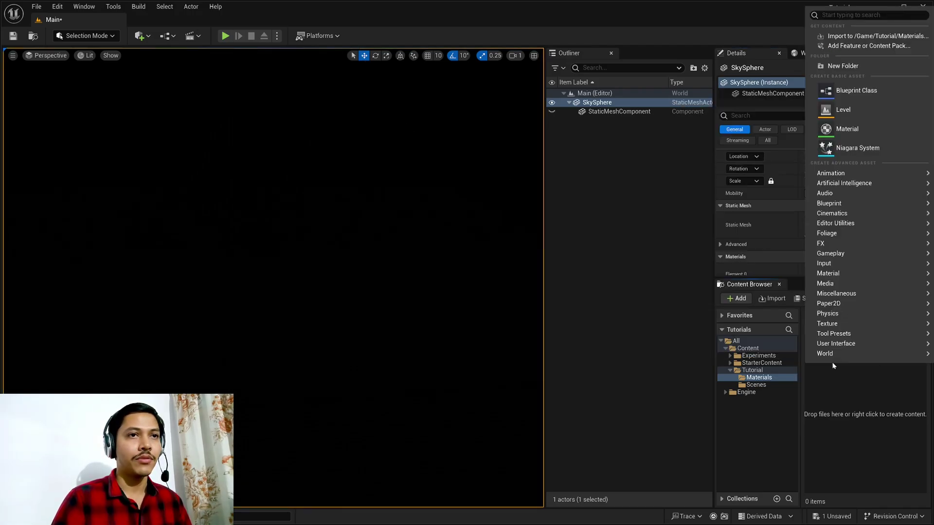
{"action": "left_click", "coordinate": [872, 128]}
{"action": "type", "text": "Skybox"}
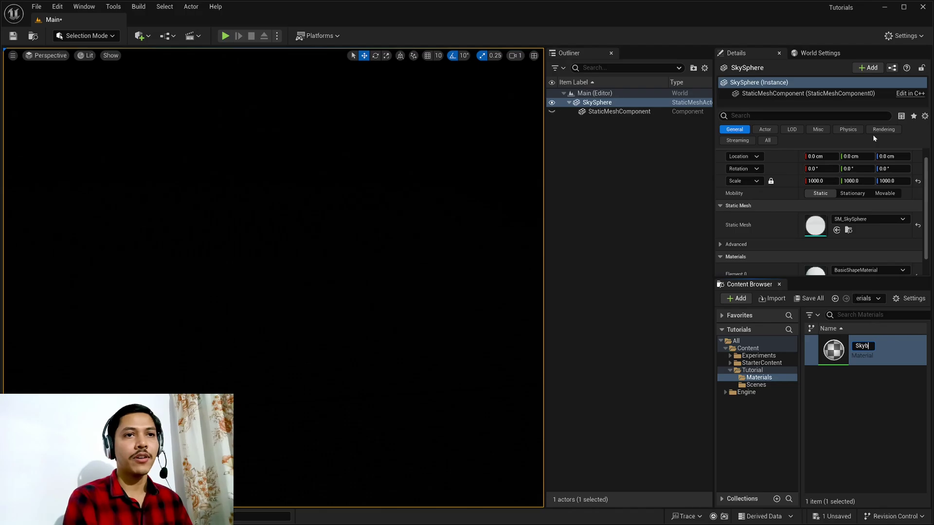
{"action": "key", "text": "Return"}
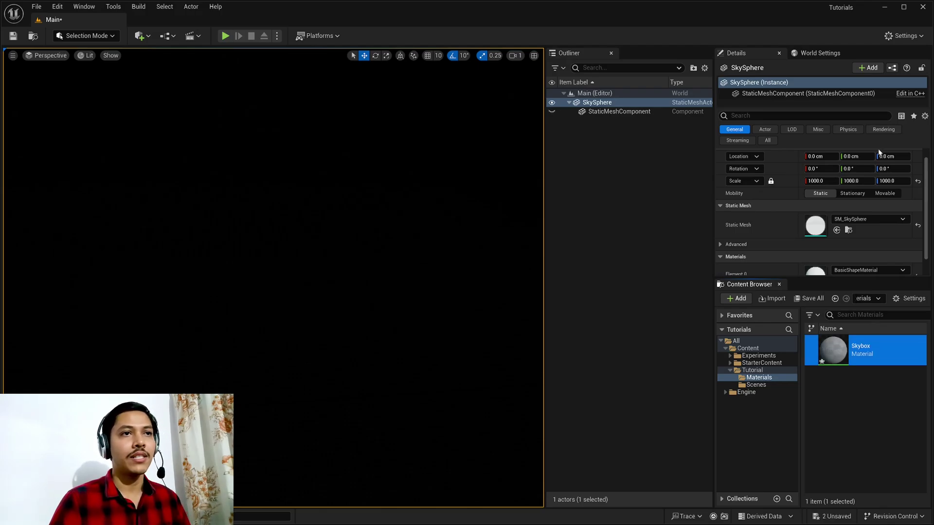
{"action": "left_click_drag", "start_coordinate": [833, 350], "coordinate": [825, 271]}
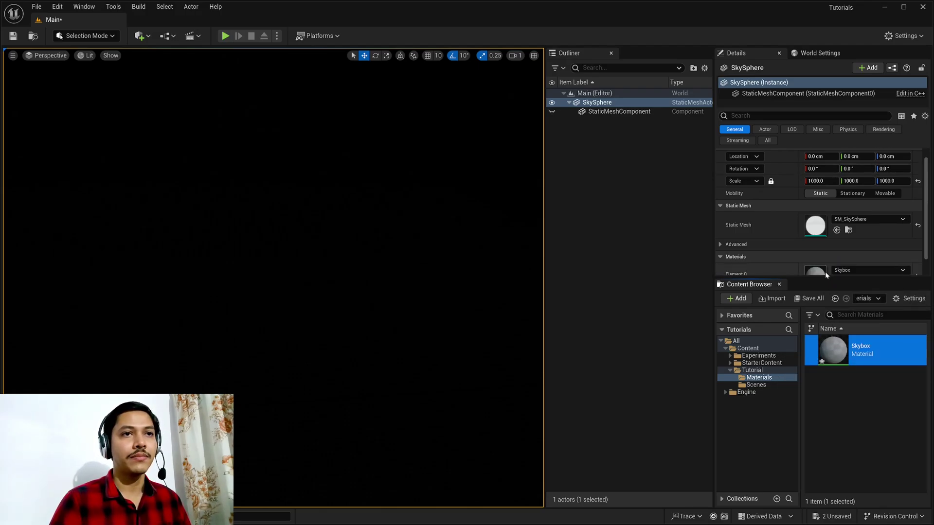
- Open the Skybox material for editing and set its shading model to Unlit
{"action": "double_click", "coordinate": [846, 355]}
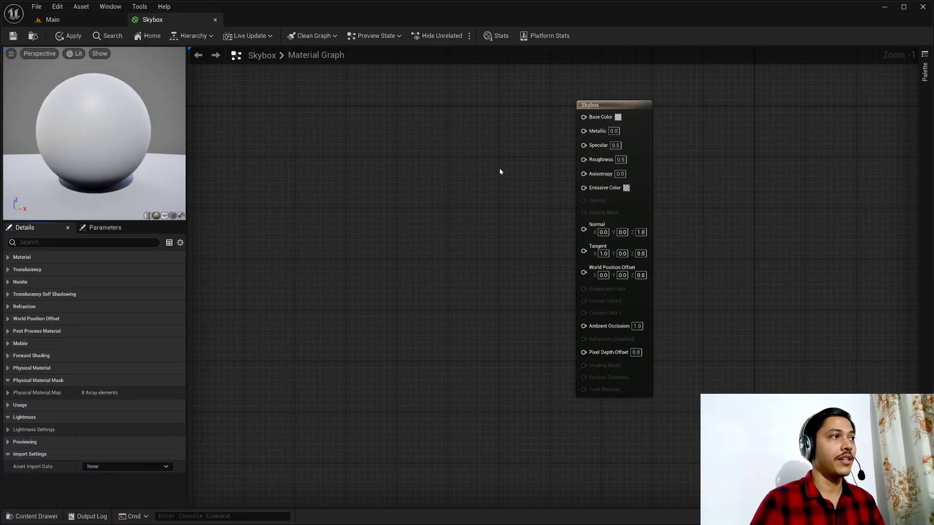
{"action": "left_click", "coordinate": [22, 257]}
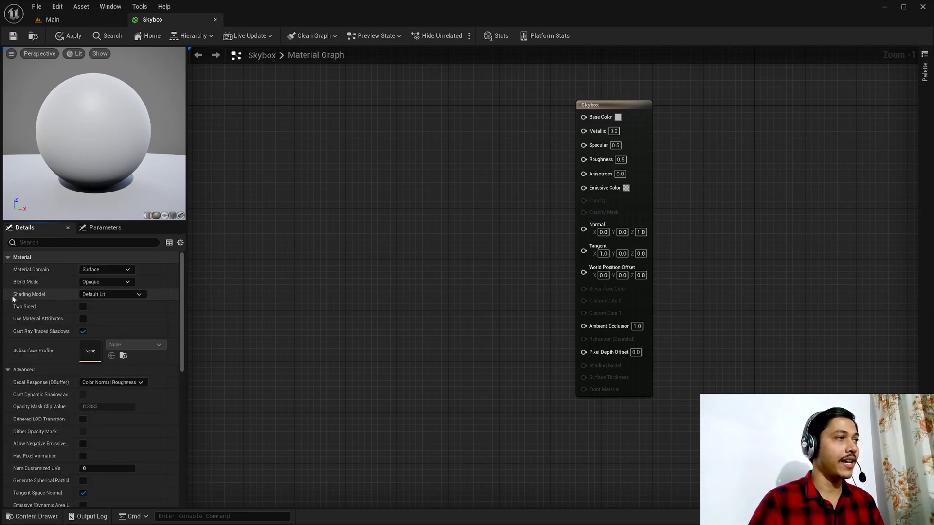
{"action": "left_click", "coordinate": [126, 295]}
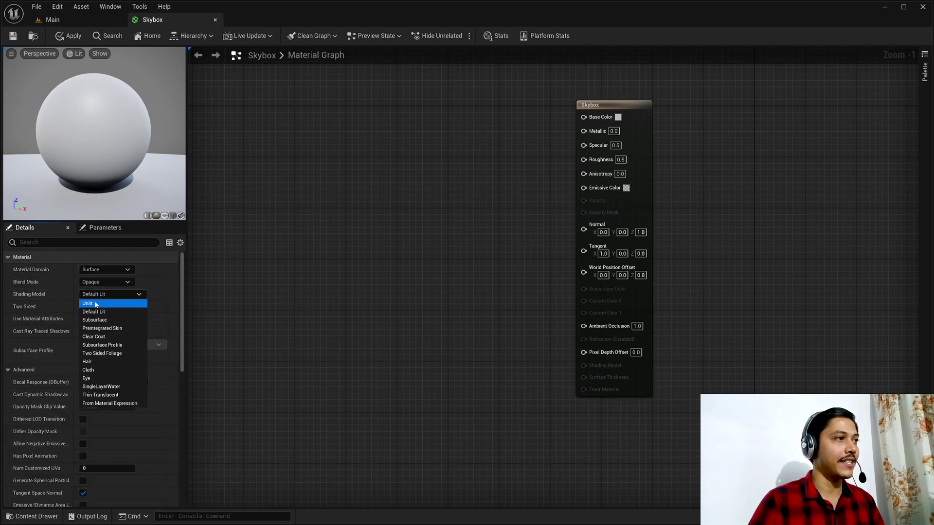
{"action": "left_click", "coordinate": [95, 304]}
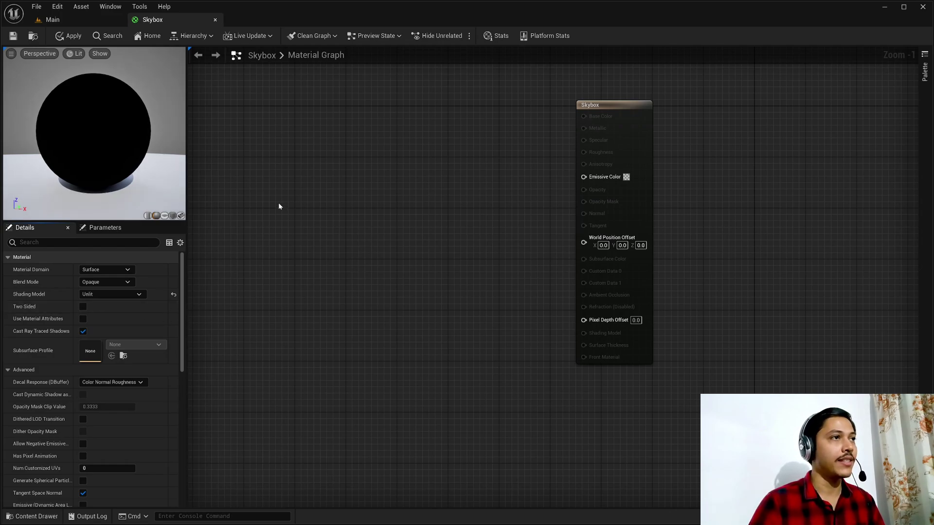
- Add an Absolute World Position node to the material graph and feed its XYZ output into a new Normalize node beside it
{"action": "right_click_drag", "start_coordinate": [279, 207], "coordinate": [490, 210]}
{"action": "right_click", "coordinate": [240, 211]}
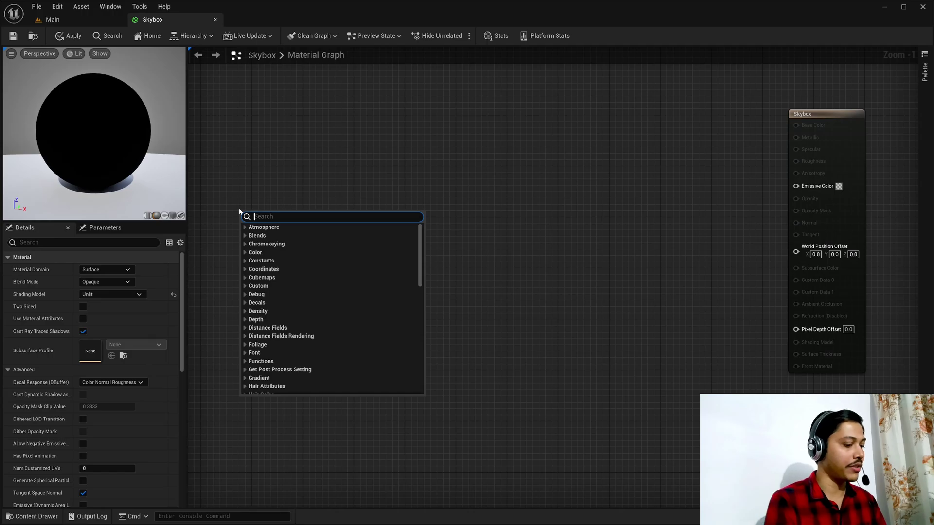
{"action": "type", "text": "absolute"}
{"action": "key", "text": "Return"}
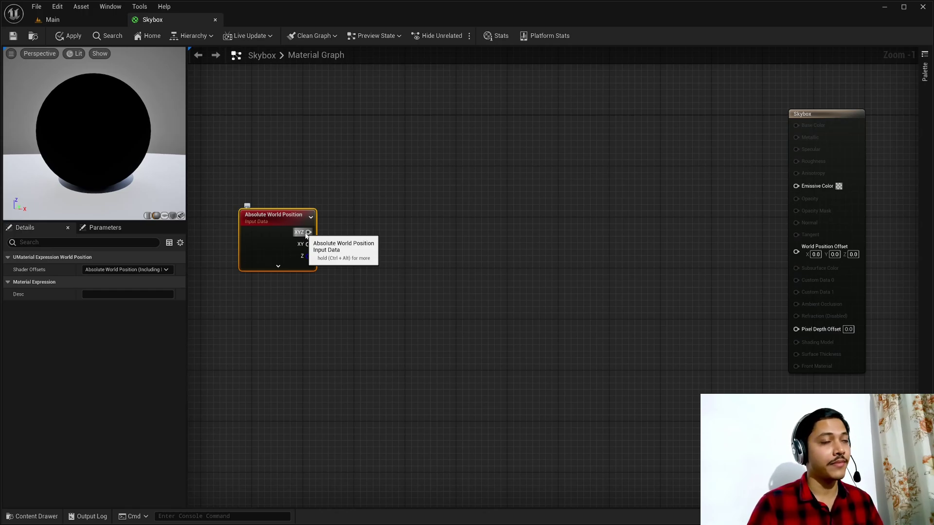
{"action": "left_click_drag", "start_coordinate": [307, 234], "coordinate": [343, 216]}
{"action": "type", "text": "norm"}
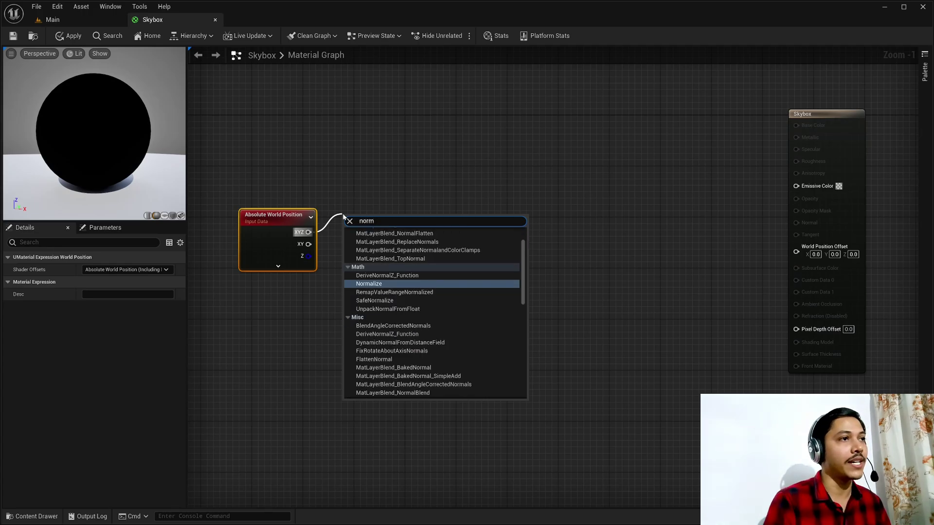
{"action": "key", "text": "Return"}
{"action": "left_click_drag", "start_coordinate": [368, 222], "coordinate": [354, 223]}
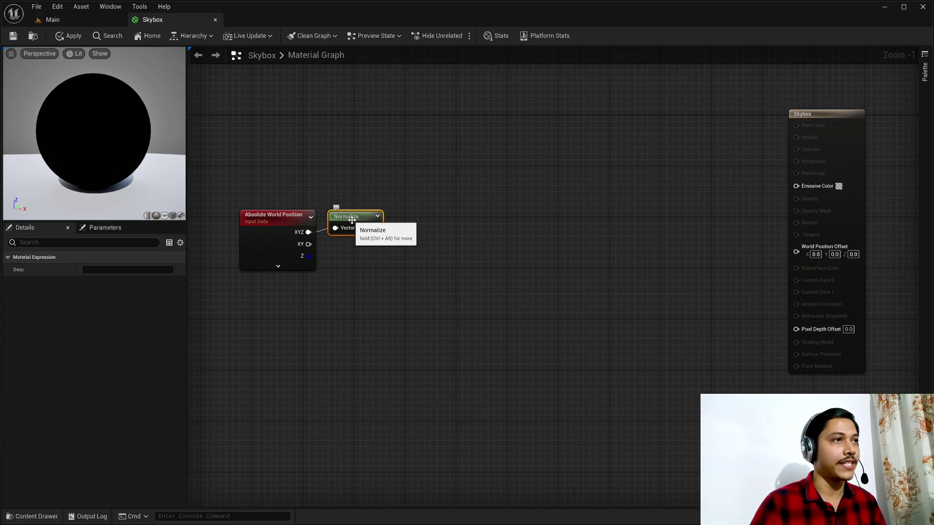
- Feed the Normalize output into a new SplitComponents node and connect its B output to Emissive Color
{"action": "left_click_drag", "start_coordinate": [375, 228], "coordinate": [416, 184]}
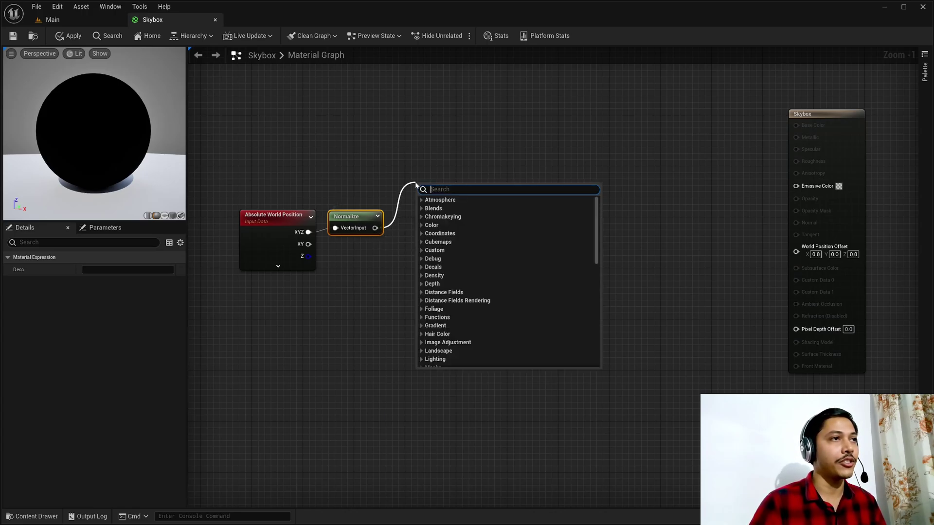
{"action": "type", "text": "spli"}
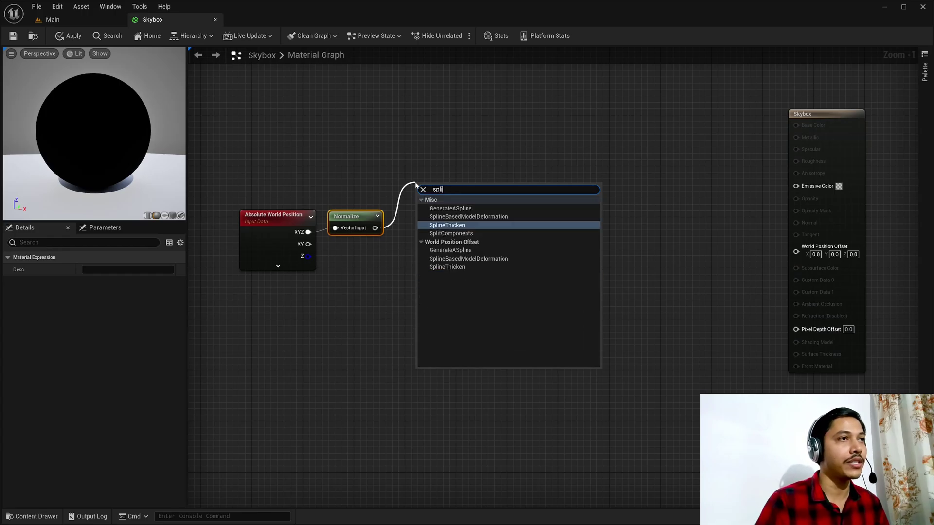
{"action": "key", "text": "Down"}
{"action": "key", "text": "Return"}
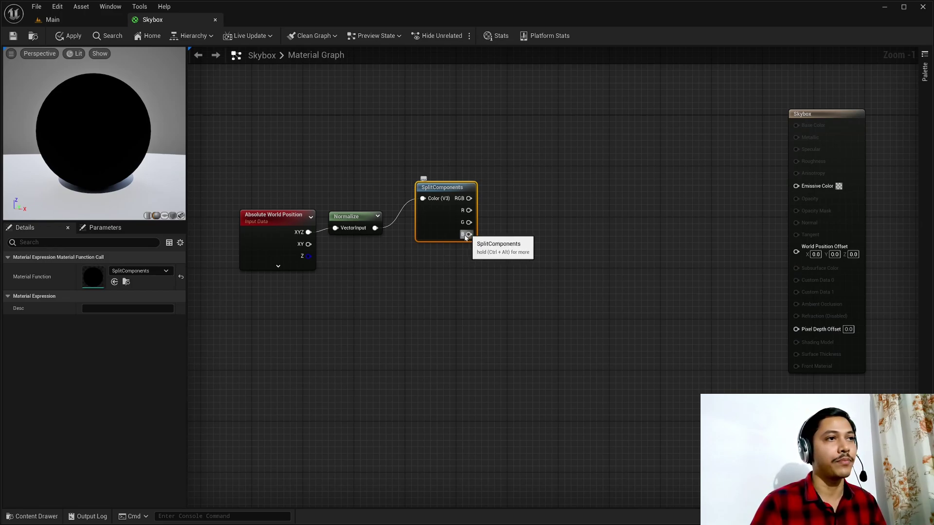
{"action": "left_click_drag", "start_coordinate": [466, 237], "coordinate": [796, 187]}
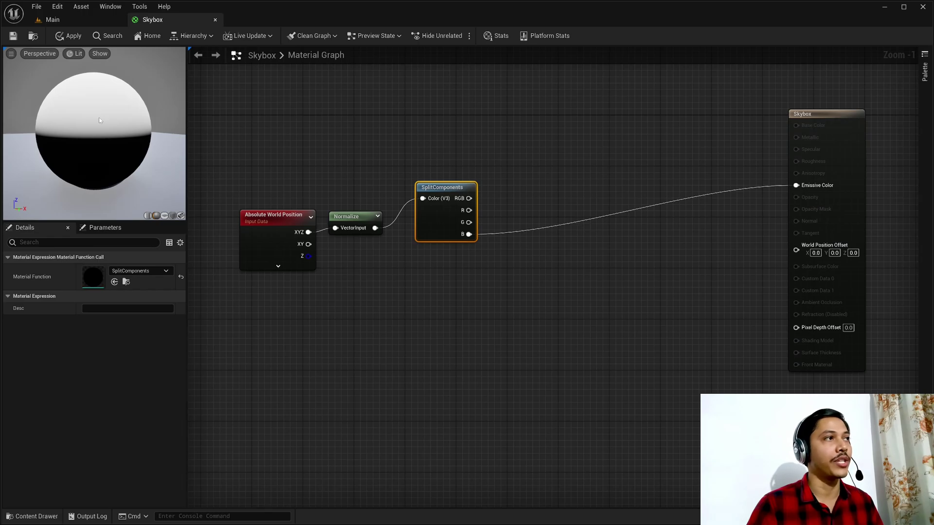
- Add a SmoothStep node and reroute the SplitComponents B output from Emissive Color to the SmoothStep Value input
{"action": "right_click", "coordinate": [509, 121]}
{"action": "type", "text": "smoo"}
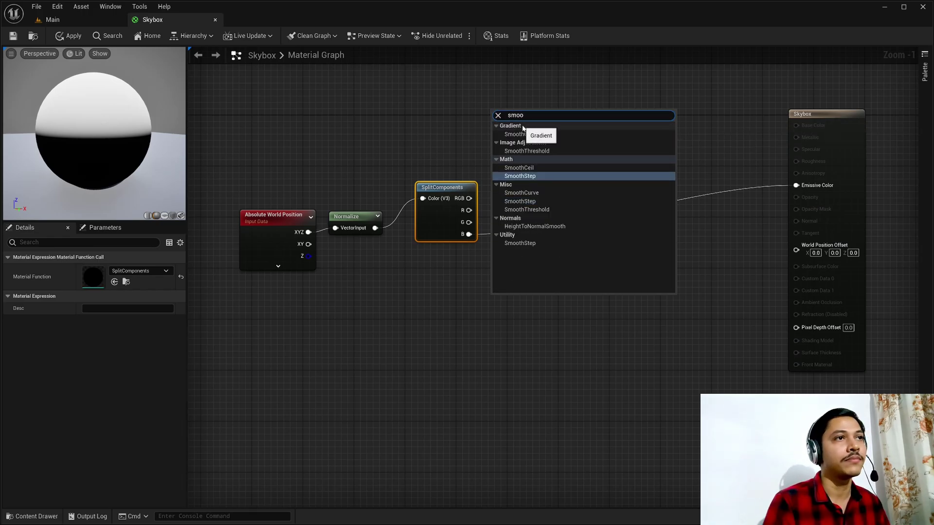
{"action": "key", "text": "Return"}
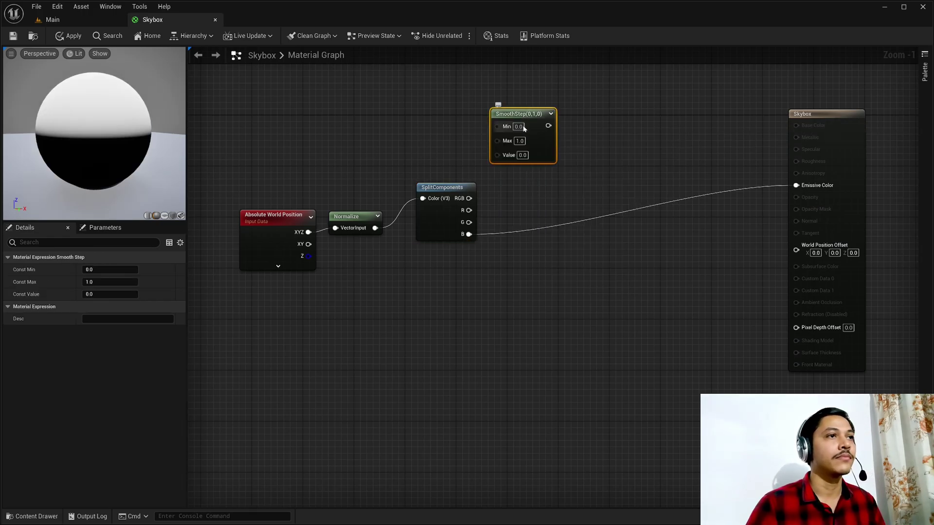
{"action": "left_click", "coordinate": [468, 235], "text": "alt"}
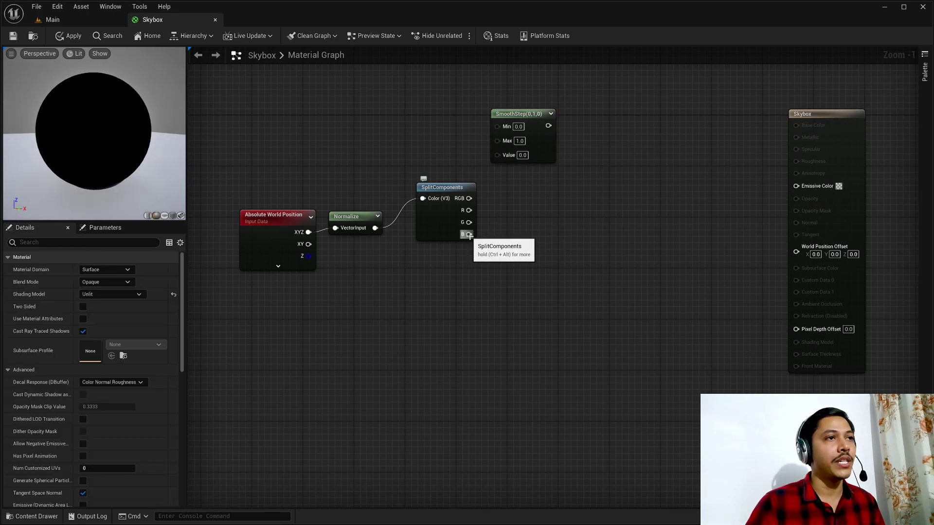
{"action": "left_click_drag", "start_coordinate": [468, 236], "coordinate": [502, 156]}
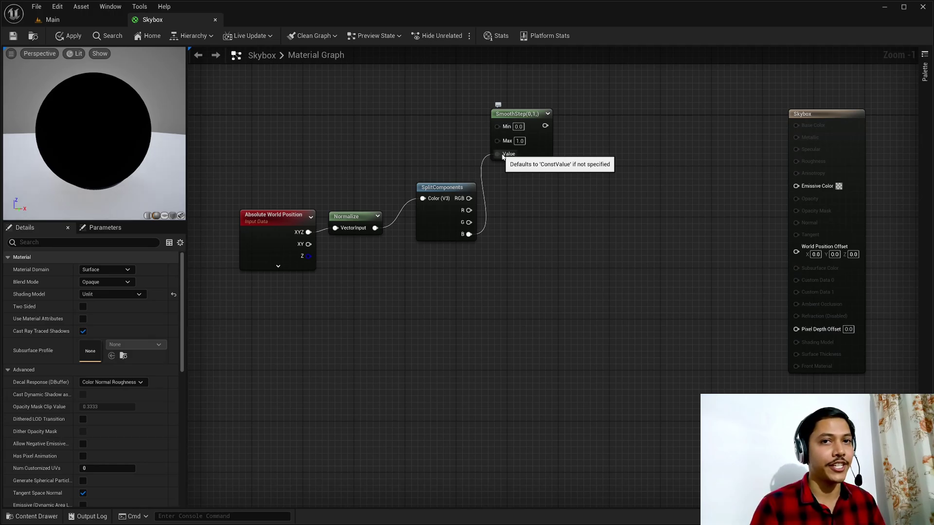
- Connect the SmoothStep output to Emissive Color and set the SmoothStep Max to 2
{"action": "left_click_drag", "start_coordinate": [545, 125], "coordinate": [793, 191]}
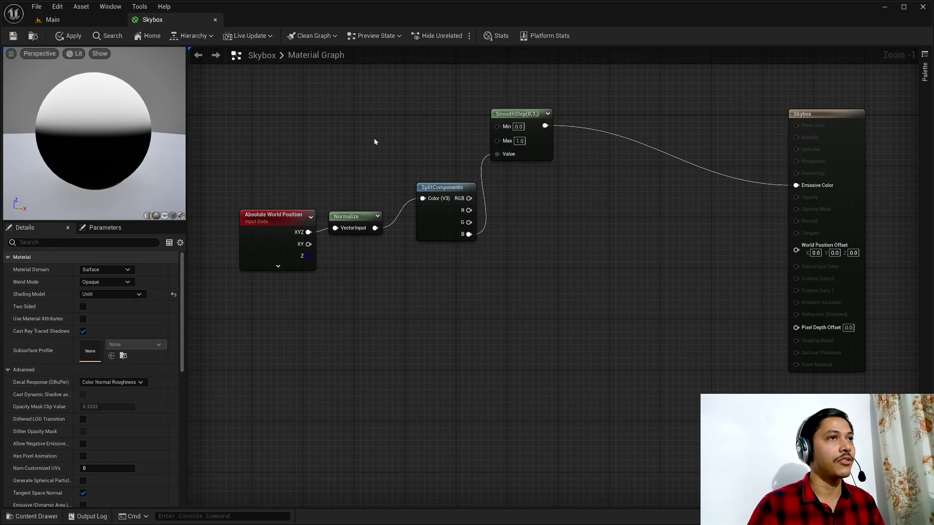
{"action": "key", "text": "Tab"}
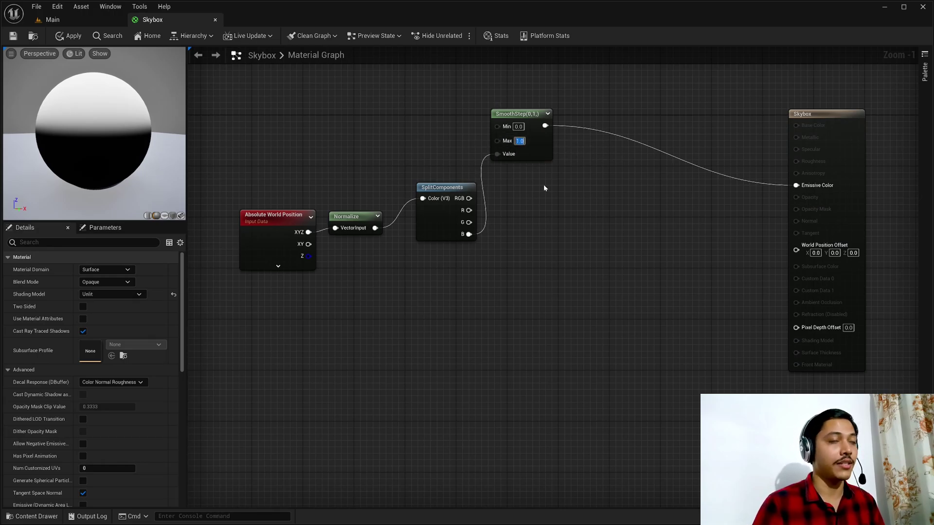
{"action": "type", "text": "2"}
{"action": "key", "text": "Return"}
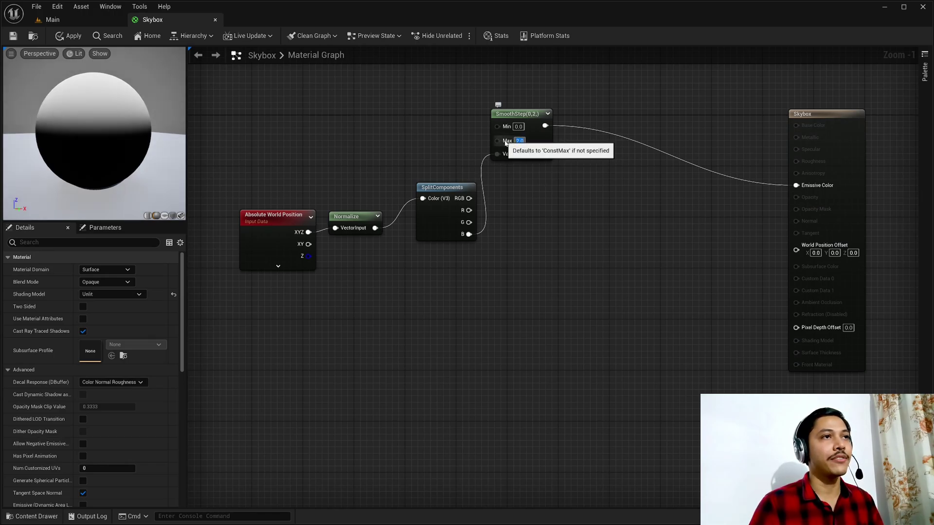
- Add a scalar parameter named ZenithBlend with default value 1 and connect it to the SmoothStep Max input
{"action": "right_click", "coordinate": [394, 98]}
{"action": "type", "text": "scal"}
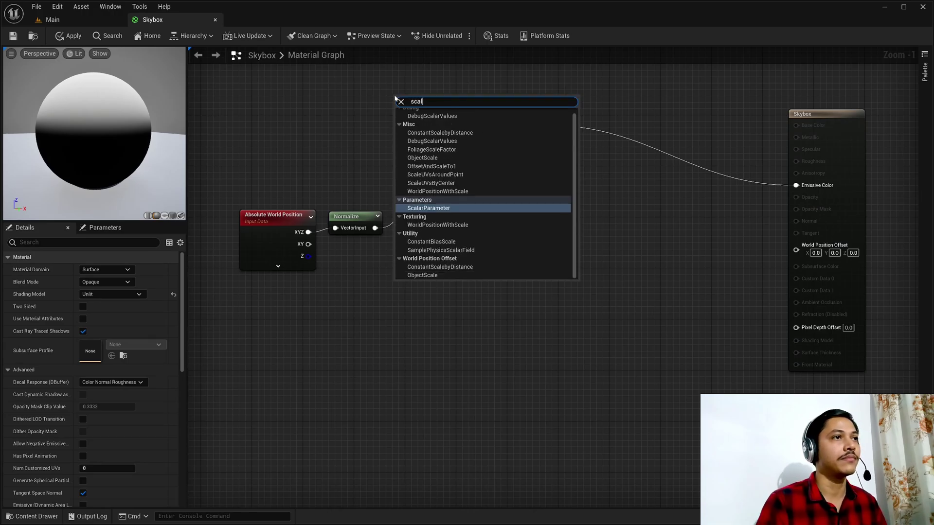
{"action": "key", "text": "Return"}
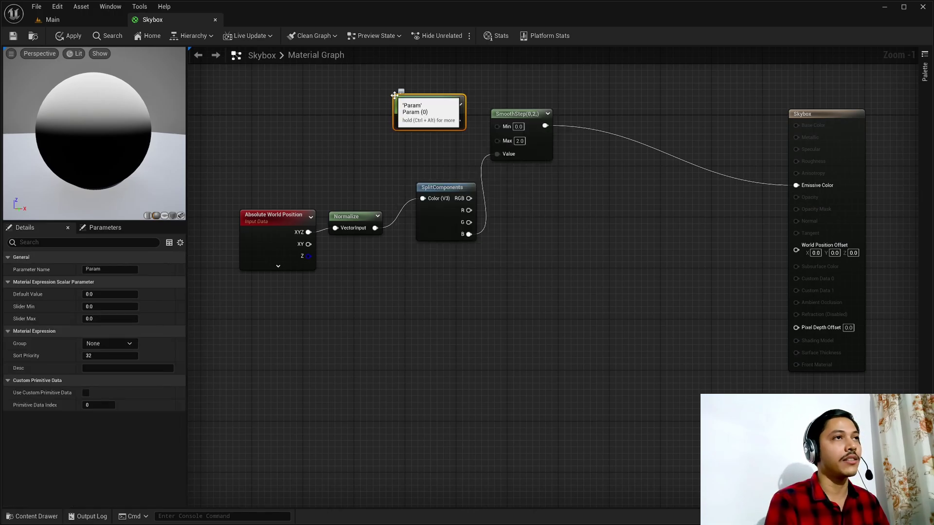
{"action": "type", "text": "ZenithBlend"}
{"action": "key", "text": "Return"}
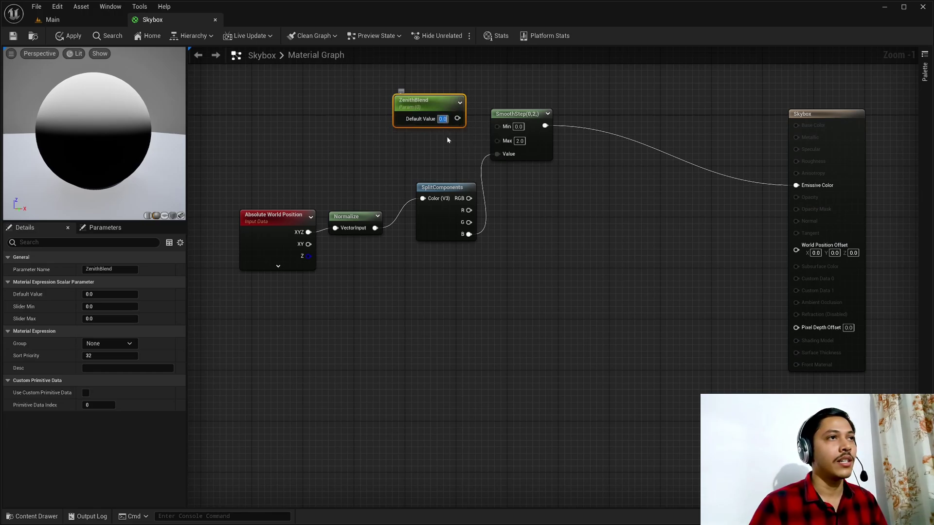
{"action": "type", "text": "1"}
{"action": "key", "text": "Return"}
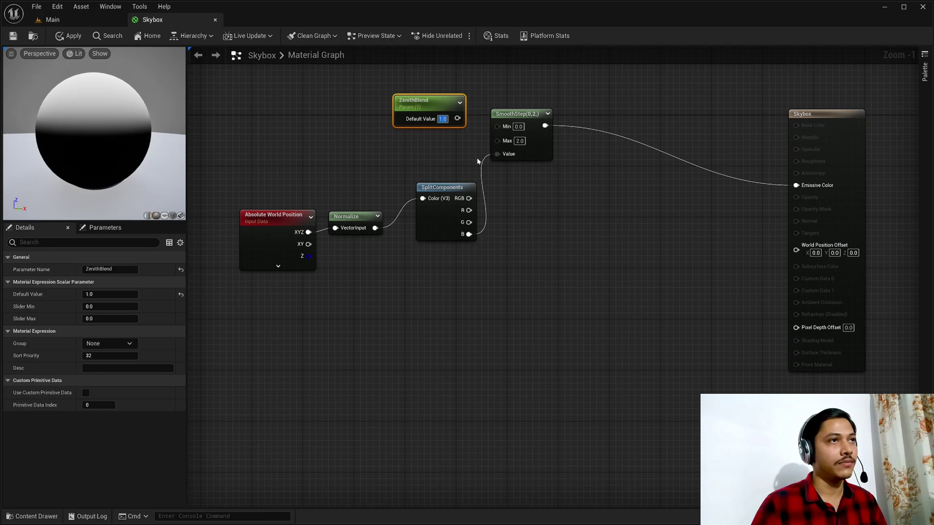
{"action": "left_click_drag", "start_coordinate": [457, 119], "coordinate": [499, 145]}
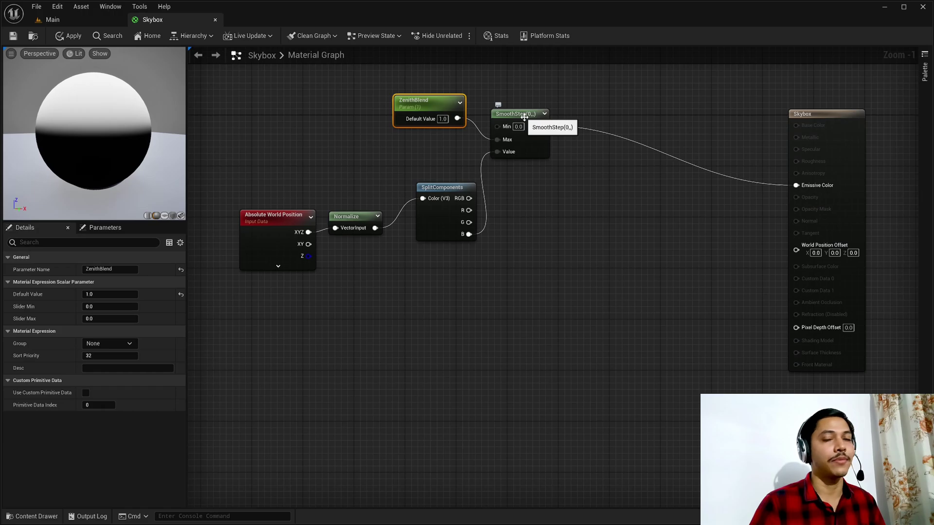
{"action": "left_click", "coordinate": [613, 261]}
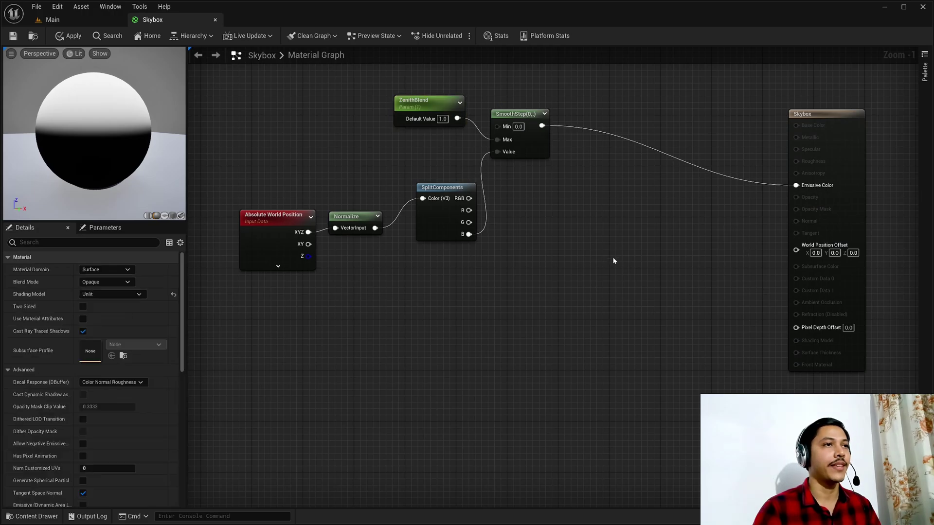
- Multiply the SplitComponents B output by -1 with a new Multiply node and connect the result to Emissive Color
{"action": "left_click_drag", "start_coordinate": [469, 234], "coordinate": [497, 284]}
{"action": "type", "text": "mult"}
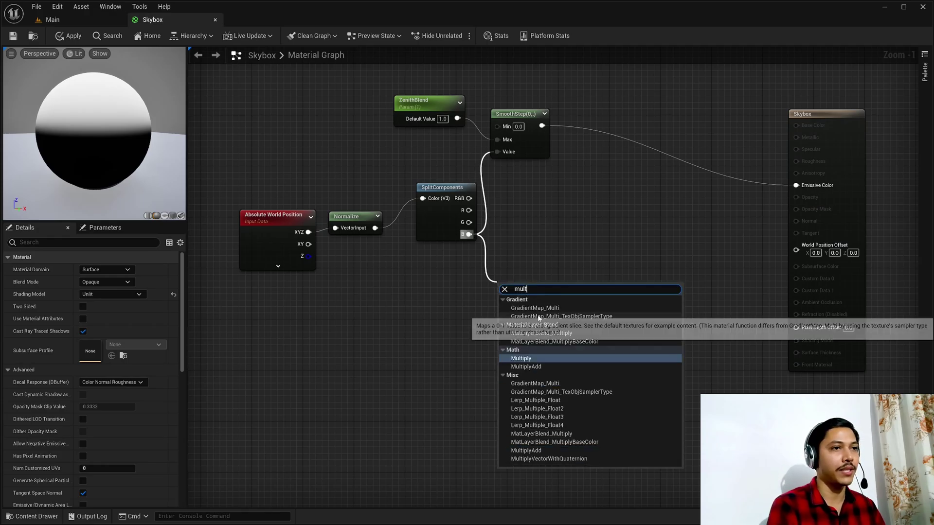
{"action": "key", "text": "Return"}
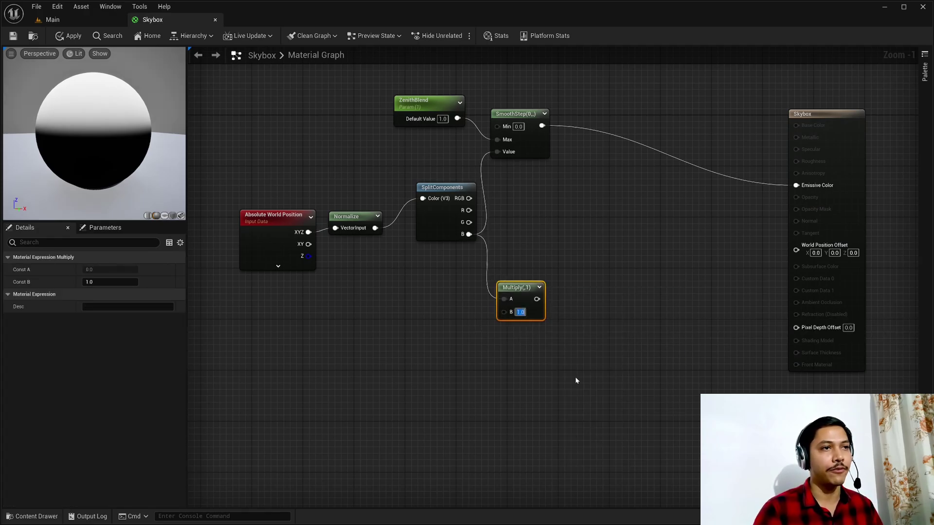
{"action": "type", "text": "-1"}
{"action": "key", "text": "Return"}
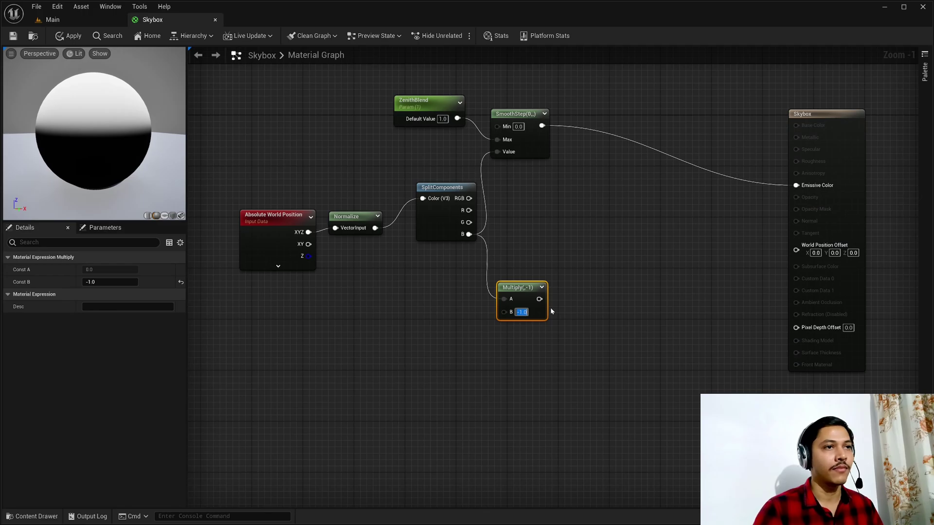
{"action": "left_click_drag", "start_coordinate": [539, 299], "coordinate": [796, 185]}
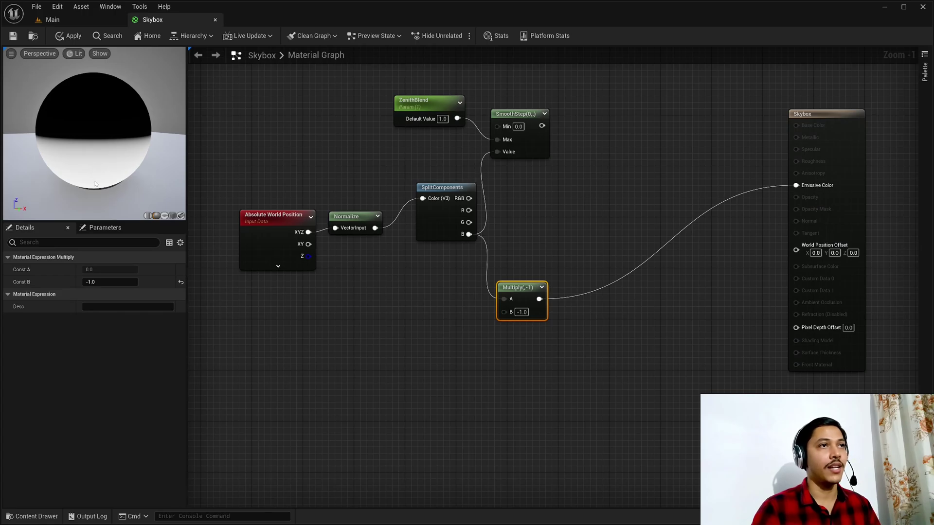
- Duplicate the SmoothStep node, place the copy near the Multiply node, and feed the Multiply output into its Value input
{"action": "left_click", "coordinate": [513, 117]}
{"action": "key", "text": "ctrl+d"}
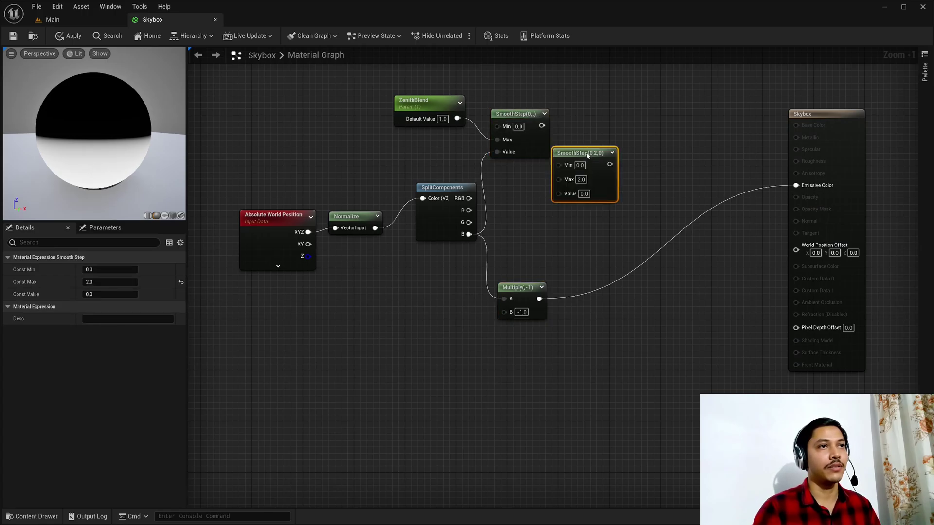
{"action": "left_click_drag", "start_coordinate": [586, 155], "coordinate": [594, 225]}
{"action": "left_click_drag", "start_coordinate": [539, 299], "coordinate": [573, 267]}
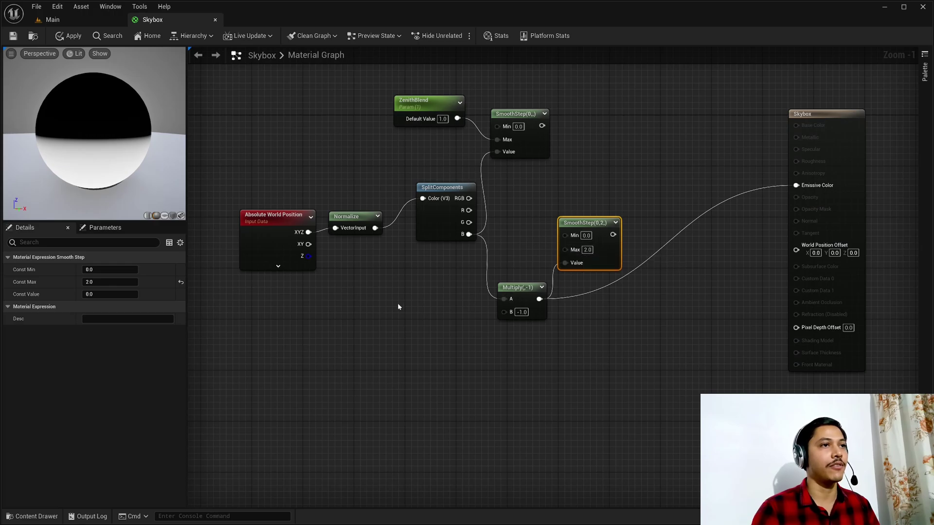
- Add a scalar parameter named NadirBlend with default value 0.5 and connect it to the duplicated SmoothStep's Max input
{"action": "right_click", "coordinate": [376, 306]}
{"action": "type", "text": "sca"}
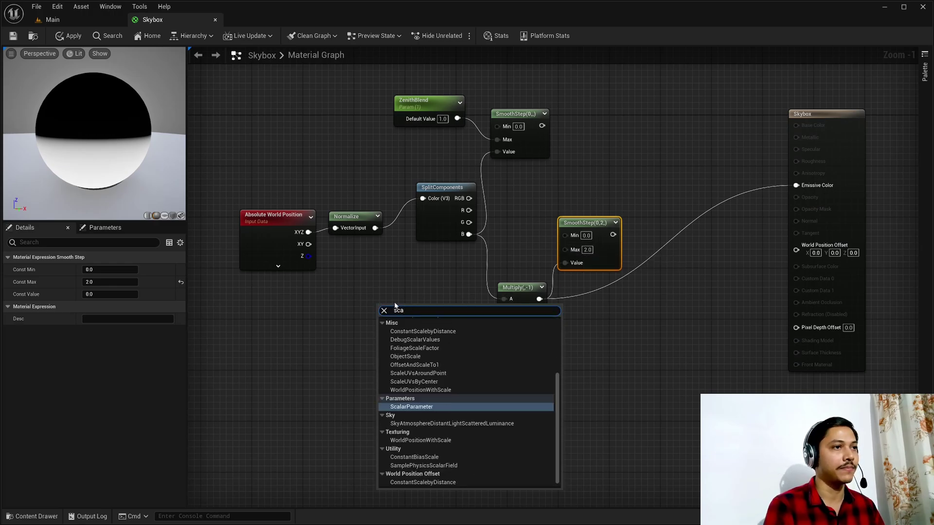
{"action": "key", "text": "Return"}
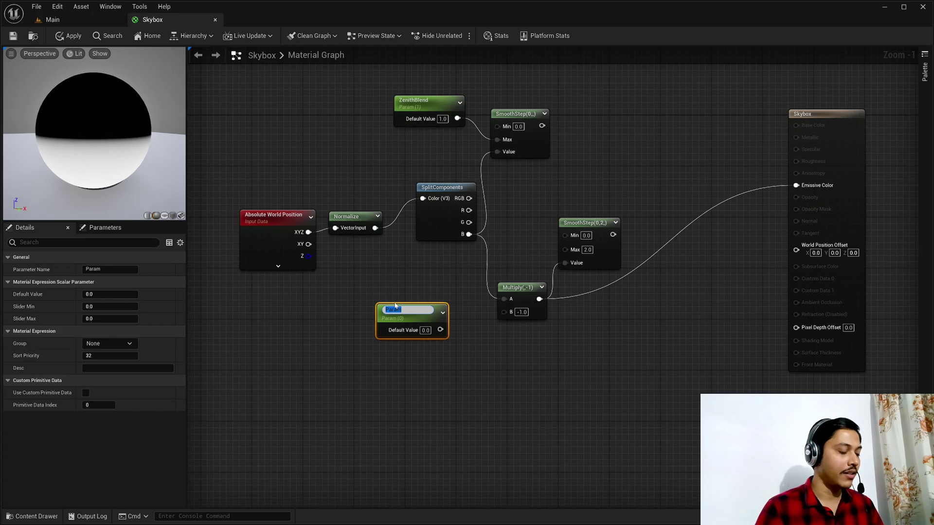
{"action": "type", "text": "NadirBlend"}
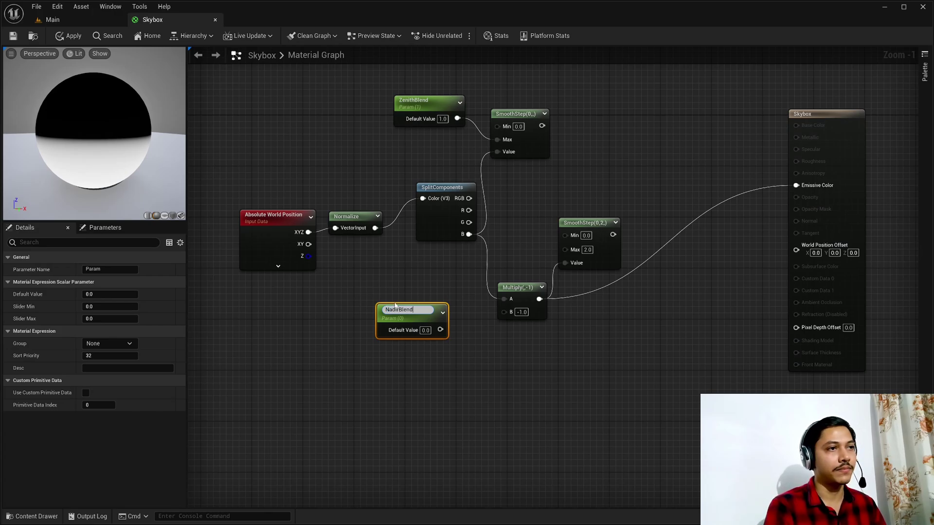
{"action": "key", "text": "Return"}
{"action": "left_click", "coordinate": [426, 328]}
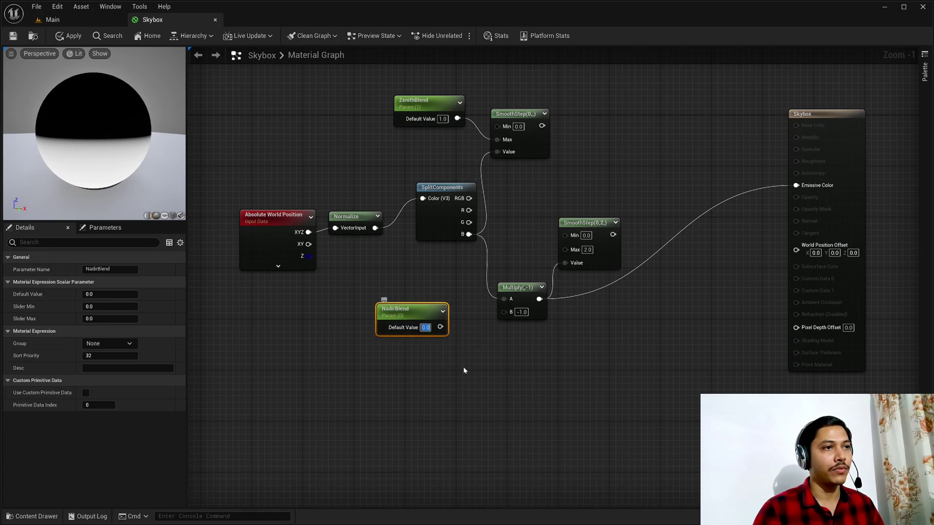
{"action": "type", "text": "0.5"}
{"action": "key", "text": "Return"}
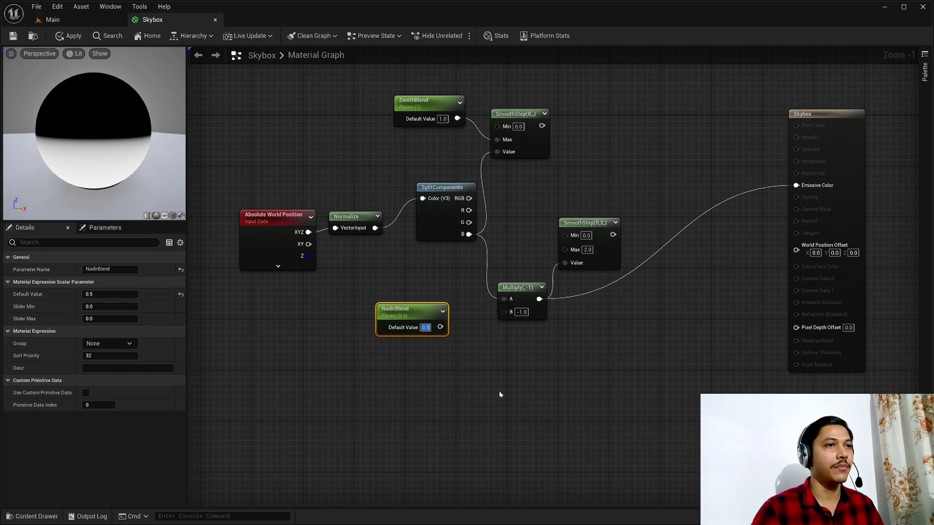
{"action": "left_click_drag", "start_coordinate": [440, 328], "coordinate": [569, 249]}
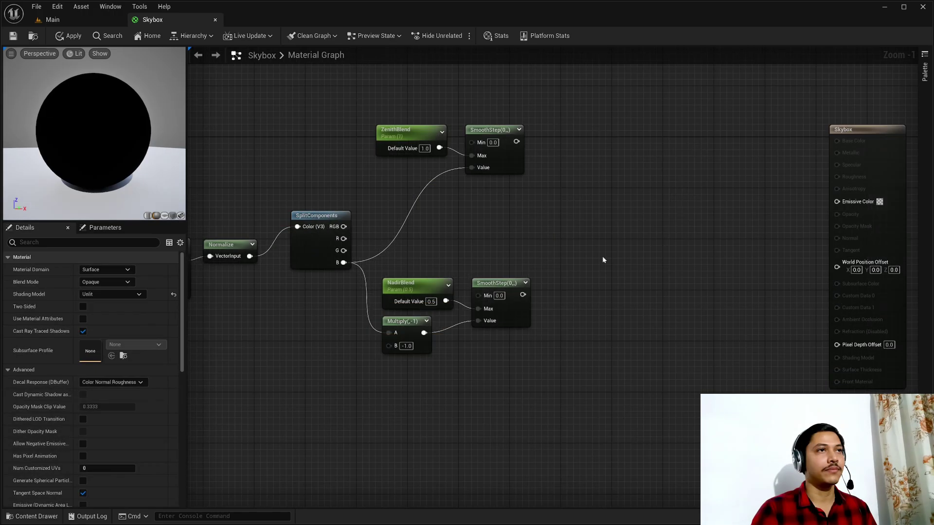
- Sum the two SmoothStep outputs with an Add node and feed the result through a OneMinus node into Emissive Color
{"action": "left_click", "coordinate": [505, 129]}
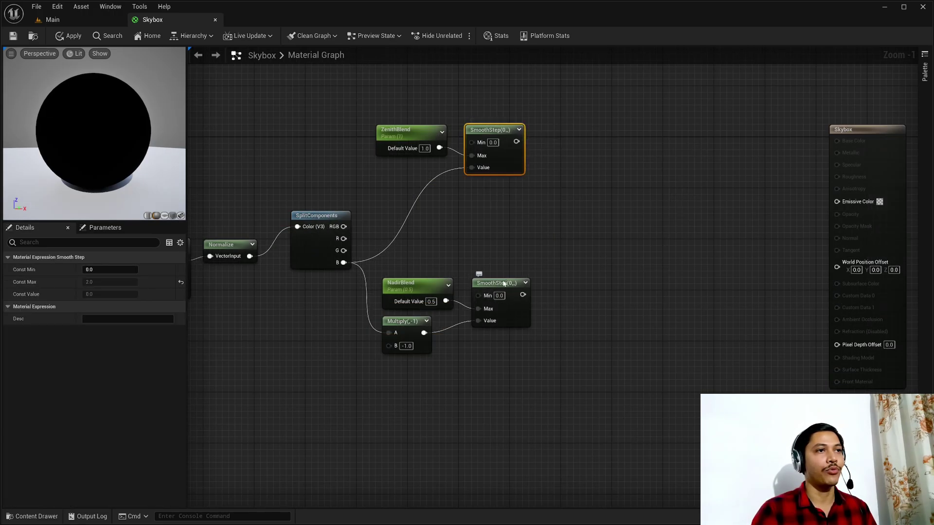
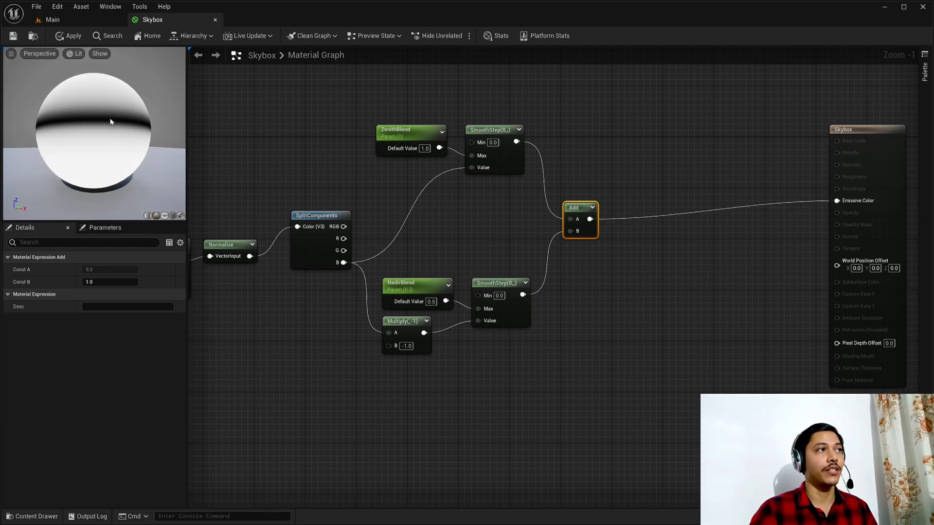
{"action": "left_click_drag", "start_coordinate": [590, 219], "coordinate": [618, 203]}
{"action": "type", "text": "oneminus"}
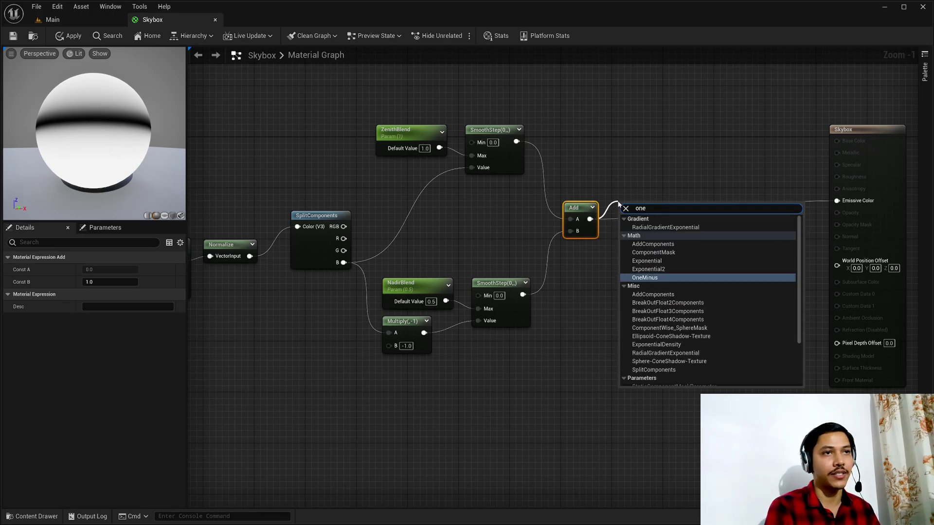
{"action": "key", "text": "Return"}
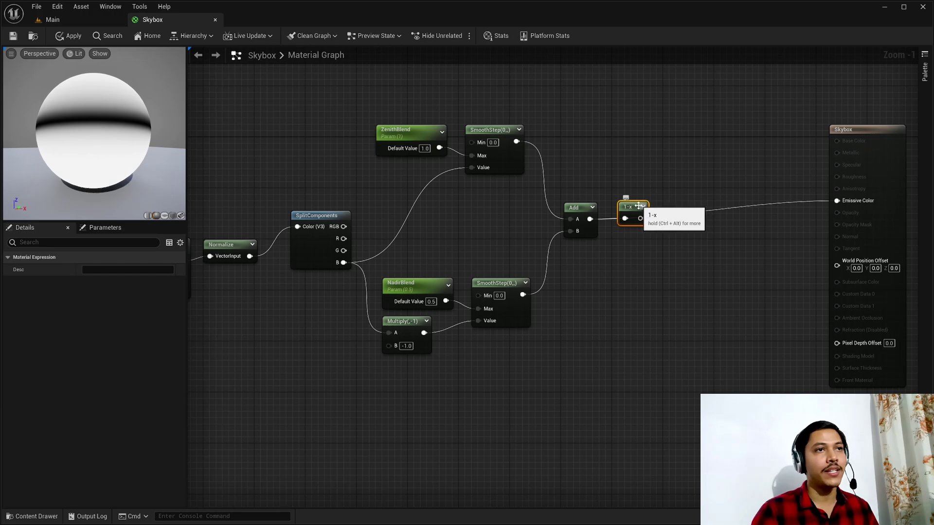
{"action": "left_click_drag", "start_coordinate": [639, 206], "coordinate": [627, 206]}
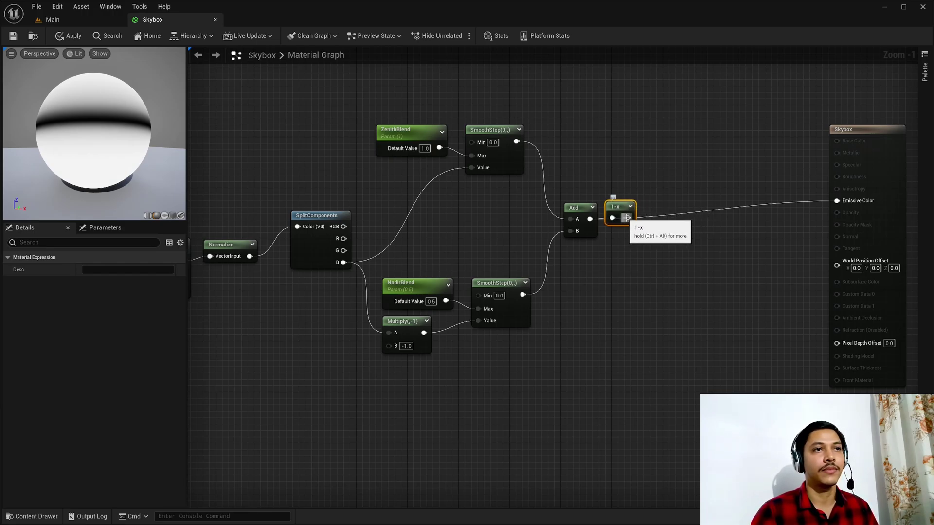
{"action": "left_click_drag", "start_coordinate": [628, 218], "coordinate": [835, 204]}
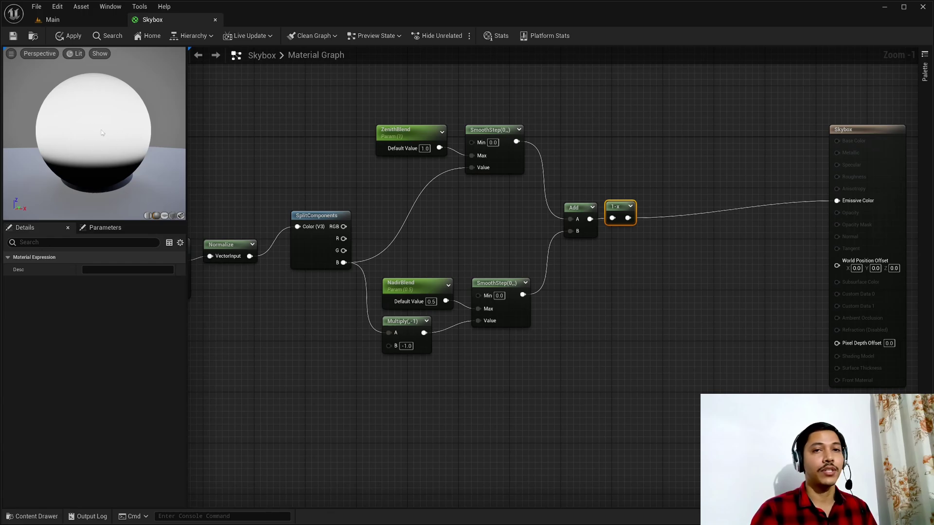
- Insert a Power node between the OneMinus node and Emissive Color and set its exponent to 50
{"action": "right_click", "coordinate": [651, 178]}
{"action": "type", "text": "power"}
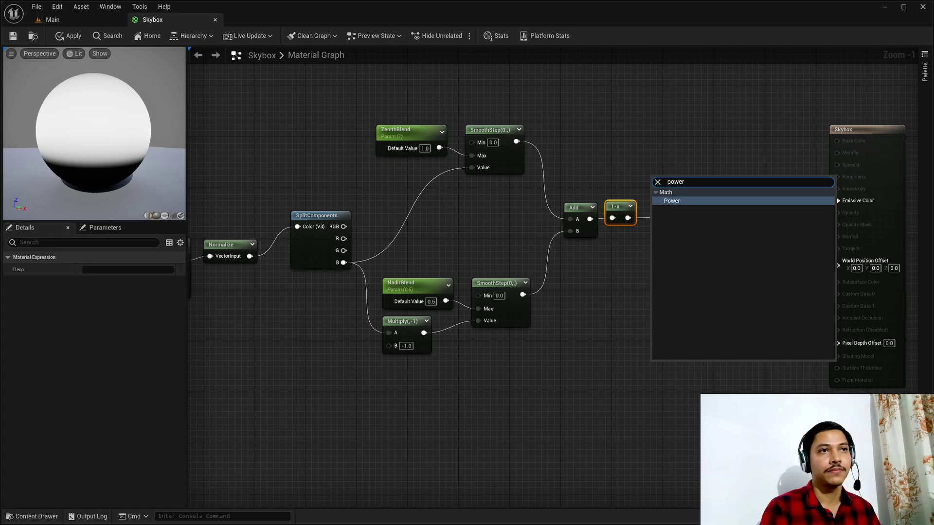
{"action": "key", "text": "Return"}
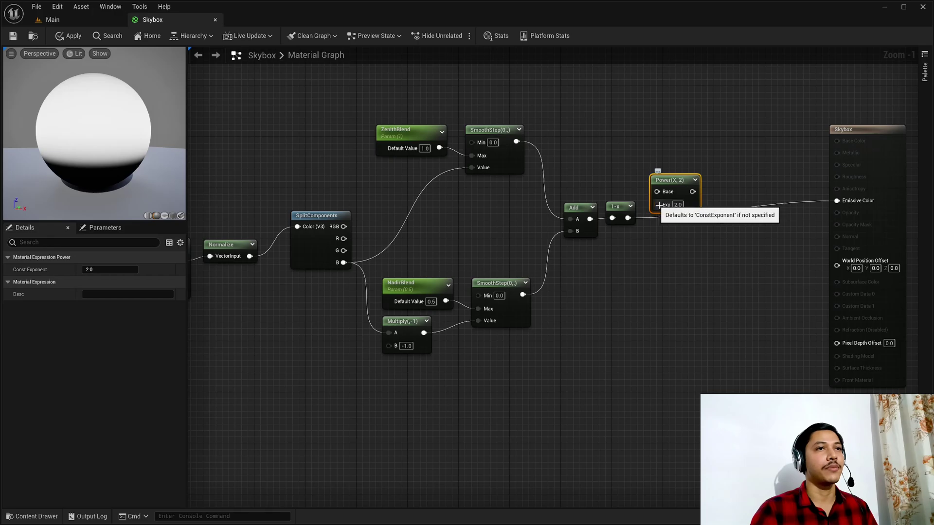
{"action": "left_click_drag", "start_coordinate": [628, 218], "coordinate": [838, 202]}
{"action": "left_click_drag", "start_coordinate": [671, 180], "coordinate": [665, 201]}
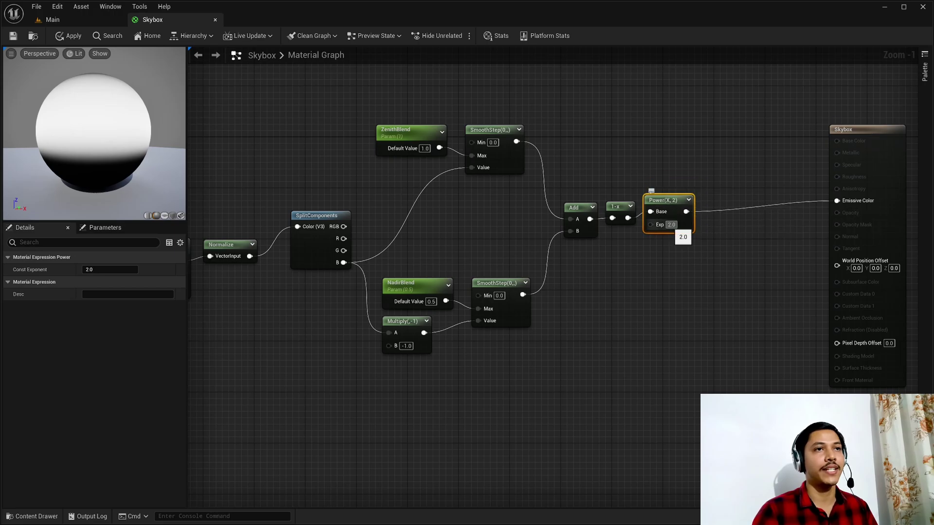
{"action": "left_click", "coordinate": [671, 225]}
{"action": "type", "text": "50"}
{"action": "key", "text": "Return"}
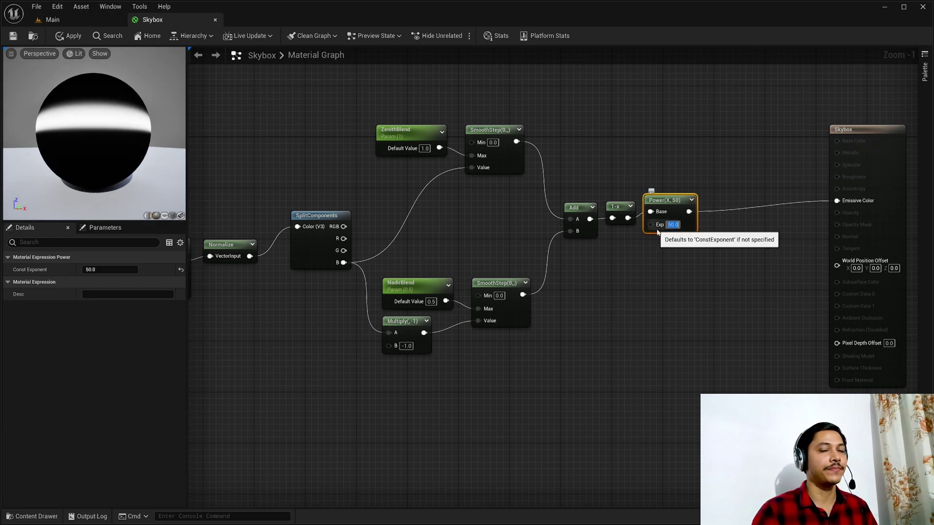
- Add a scalar parameter named HorizonBlend with default value 20 and connect it to the Power node's Exp input
{"action": "right_click", "coordinate": [590, 265]}
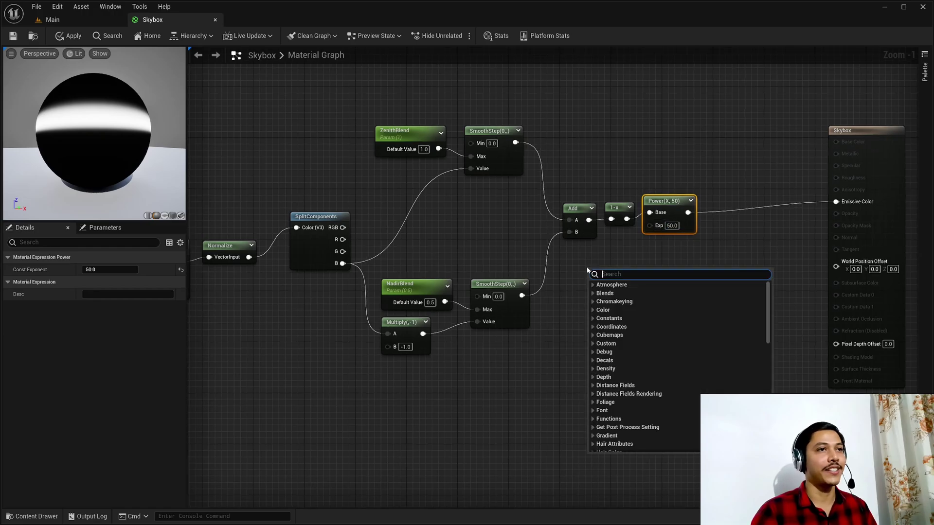
{"action": "type", "text": "scalar"}
{"action": "key", "text": "Return"}
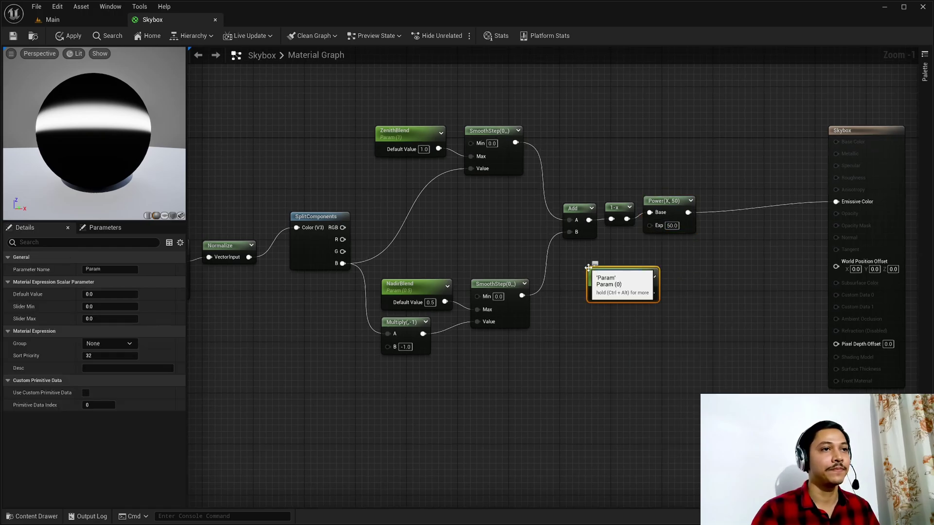
{"action": "type", "text": "Hor"}
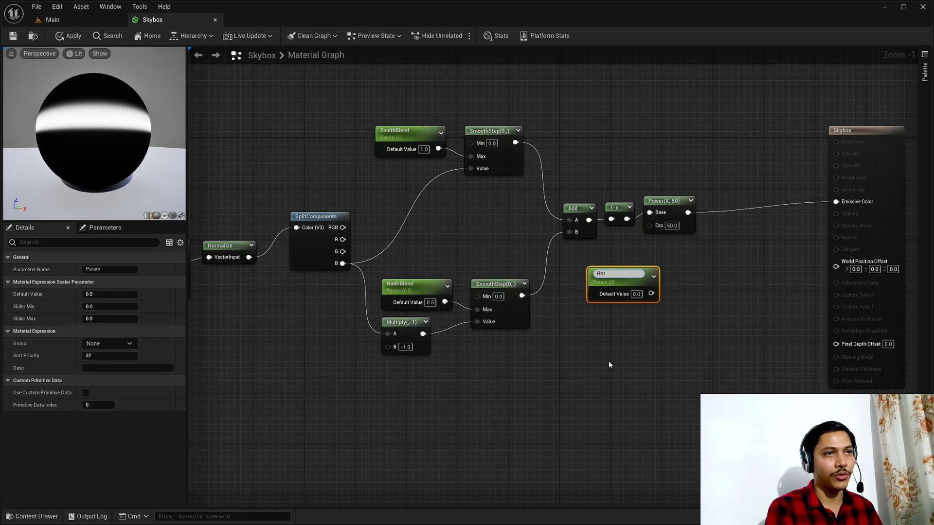
{"action": "type", "text": "izonBlend"}
{"action": "key", "text": "Return"}
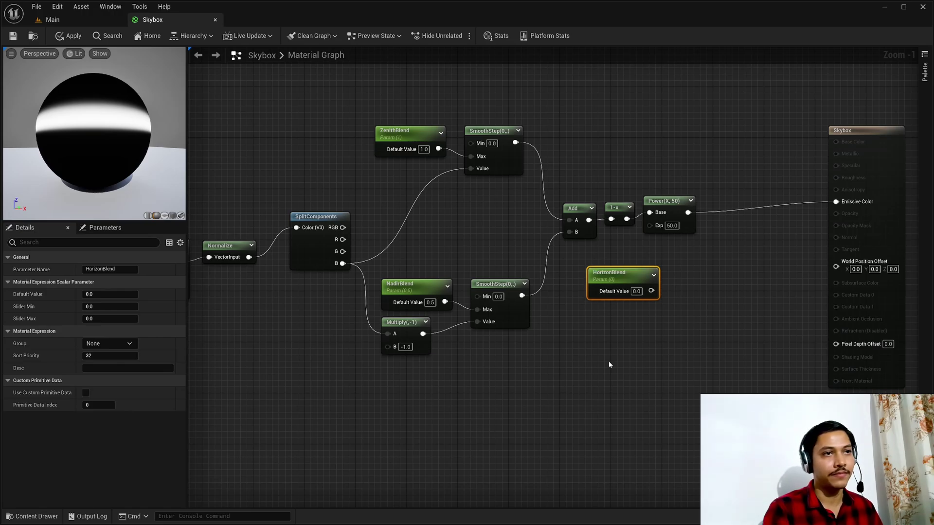
{"action": "left_click", "coordinate": [636, 291]}
{"action": "type", "text": "20"}
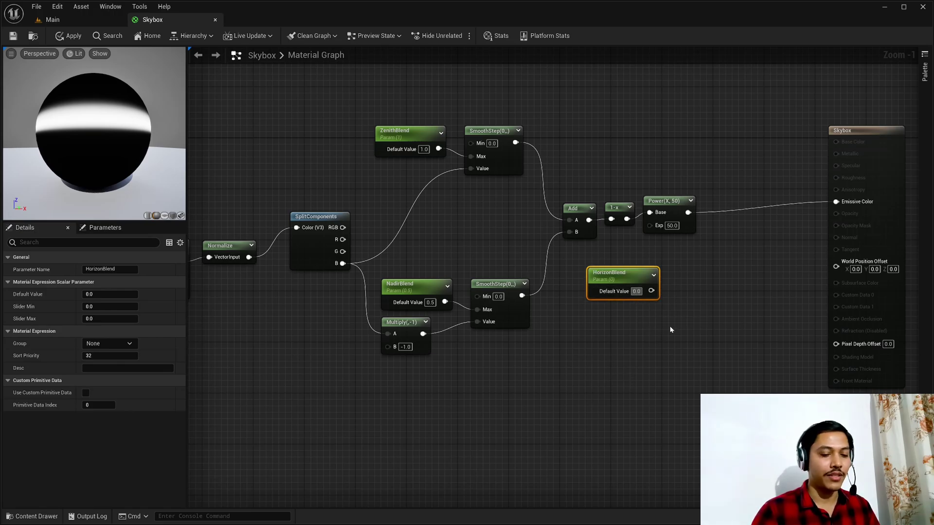
{"action": "key", "text": "Return"}
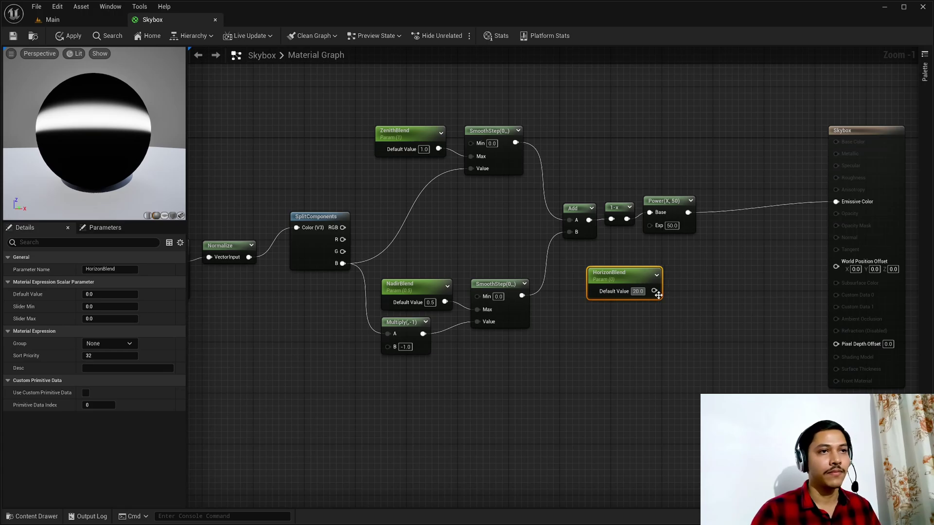
{"action": "left_click_drag", "start_coordinate": [654, 290], "coordinate": [652, 227]}
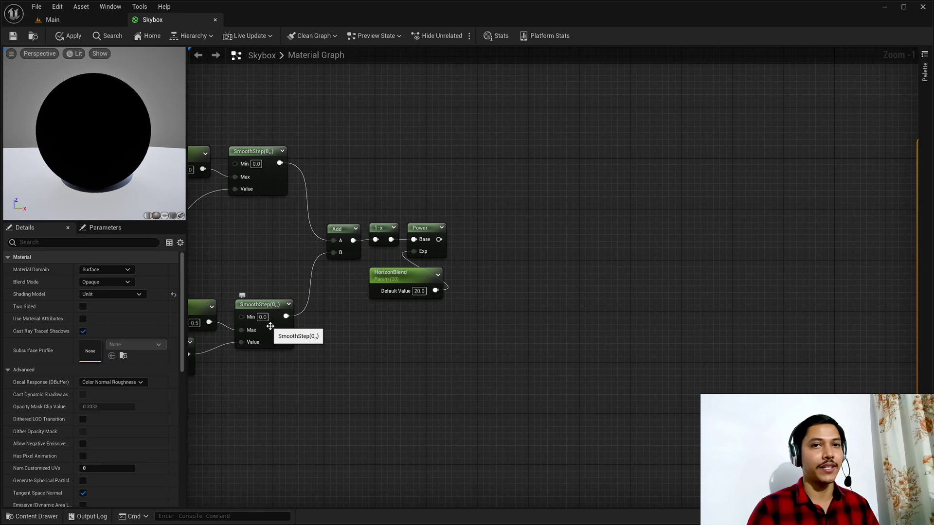
- Add a vector parameter named SkyColor with a light blue default colour of about R 0.382, G 0.838, B 1.0
{"action": "right_click", "coordinate": [461, 99]}
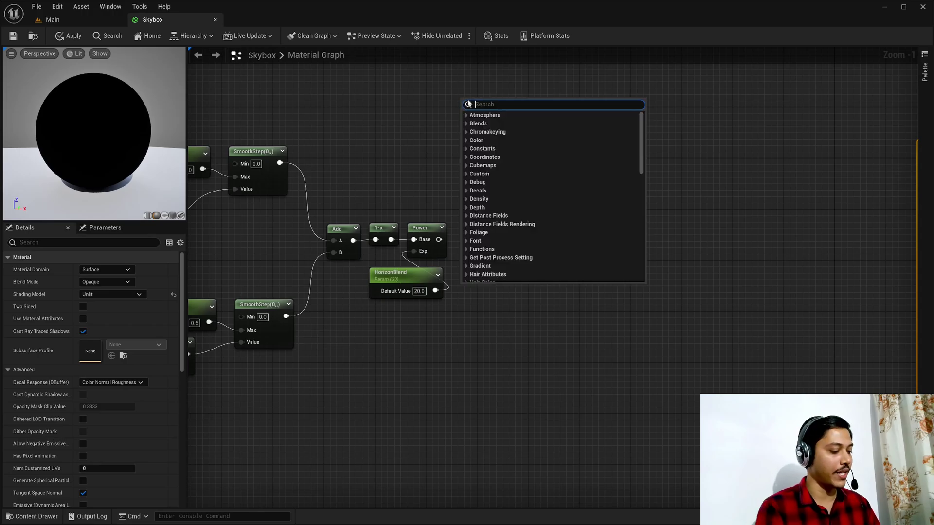
{"action": "type", "text": "vectorp"}
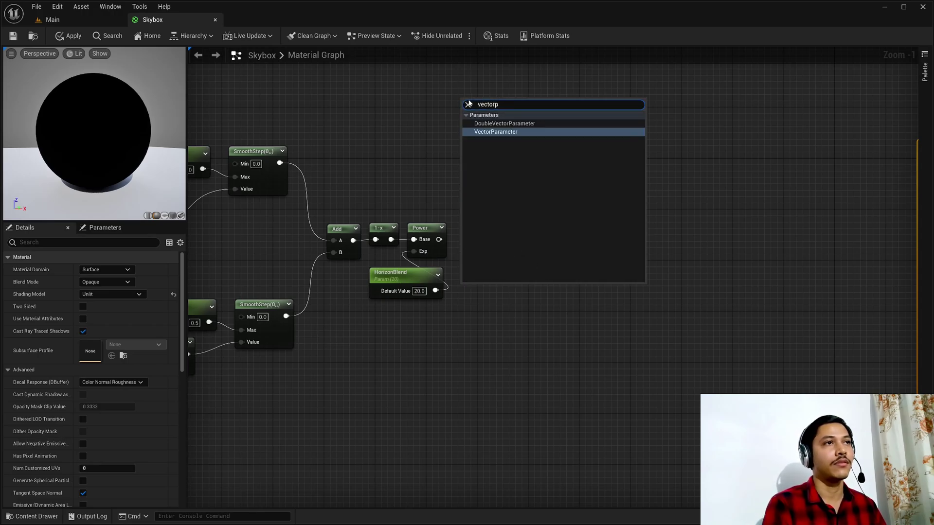
{"action": "key", "text": "Return"}
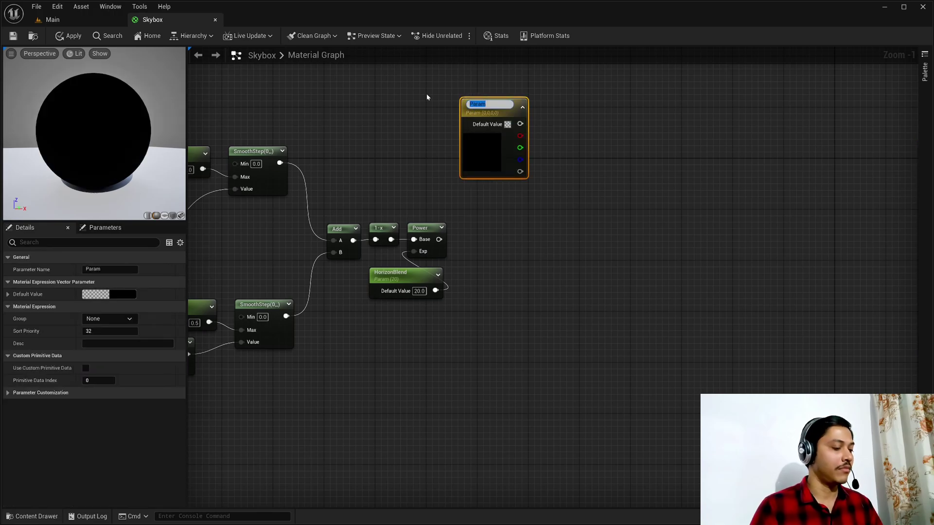
{"action": "type", "text": "SkyColor"}
{"action": "key", "text": "Return"}
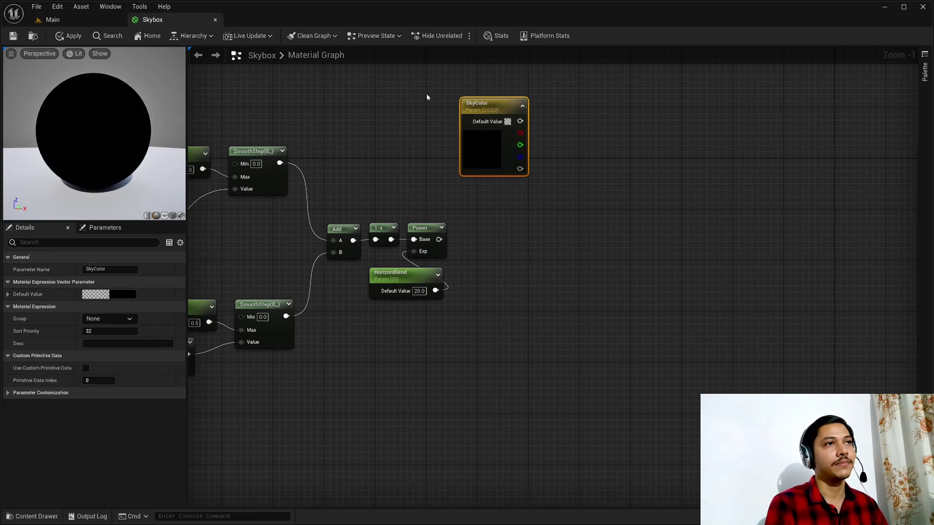
{"action": "left_click", "coordinate": [507, 122]}
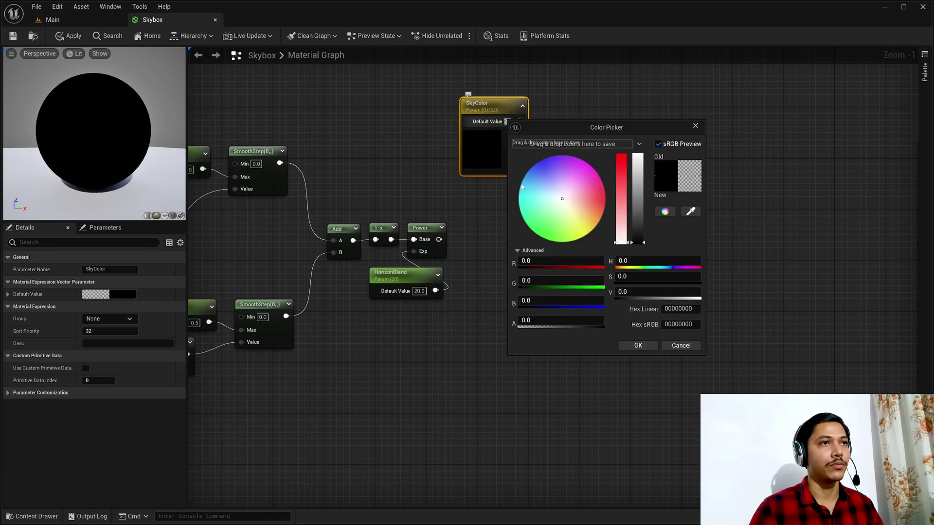
{"action": "left_click_drag", "start_coordinate": [561, 201], "coordinate": [536, 193]}
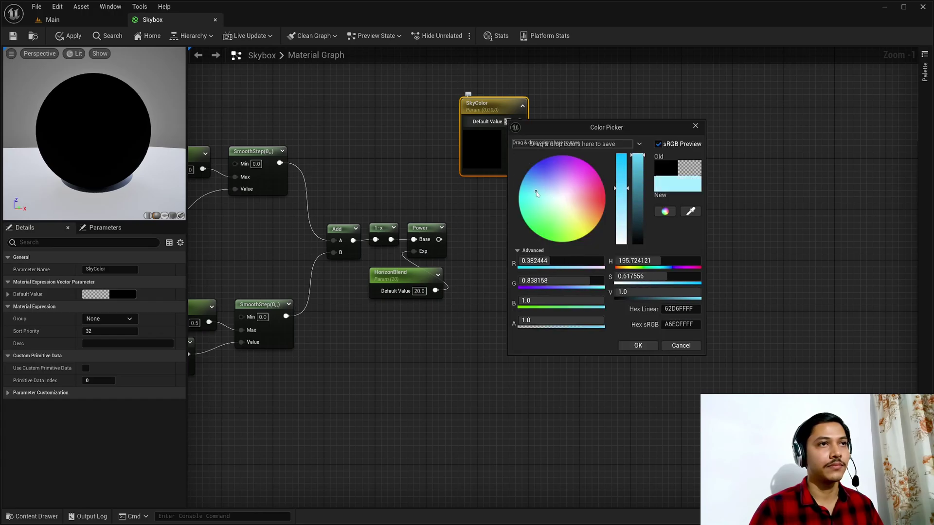
{"action": "left_click", "coordinate": [647, 345]}
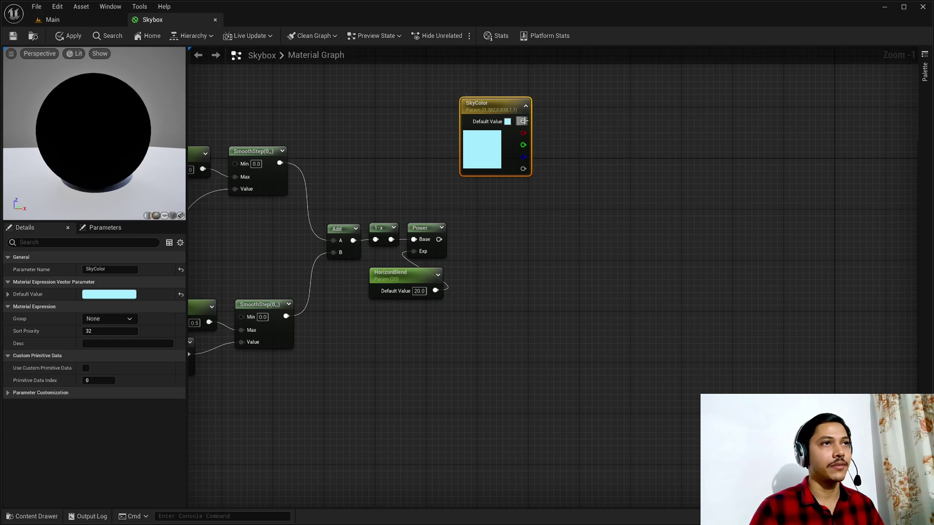
- Multiply SkyColor by the output of the upper SmoothStep using a new Multiply node
{"action": "left_click_drag", "start_coordinate": [523, 121], "coordinate": [568, 141]}
{"action": "type", "text": "multi"}
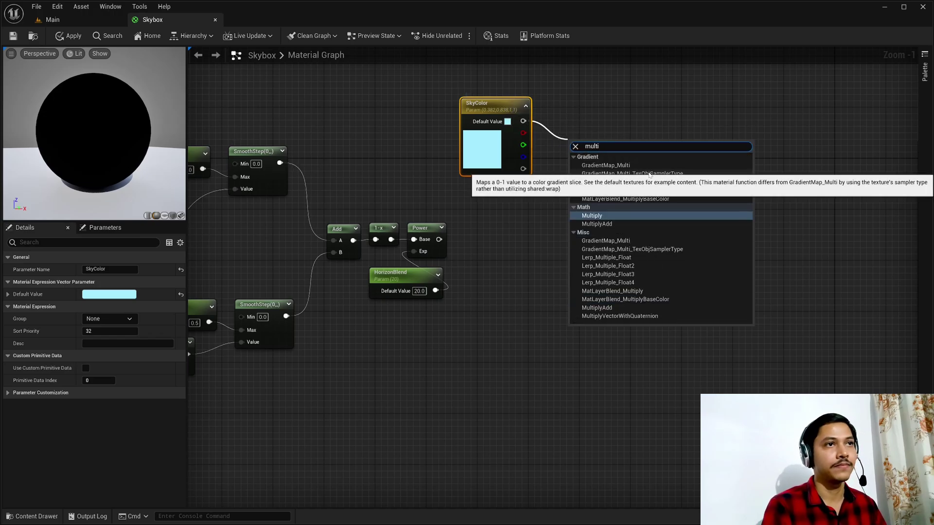
{"action": "key", "text": "Return"}
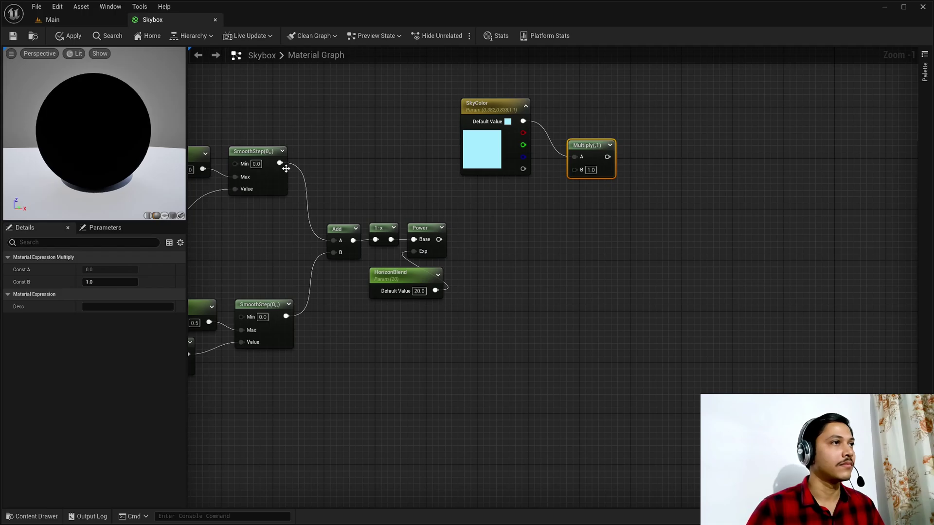
{"action": "left_click_drag", "start_coordinate": [280, 164], "coordinate": [579, 170]}
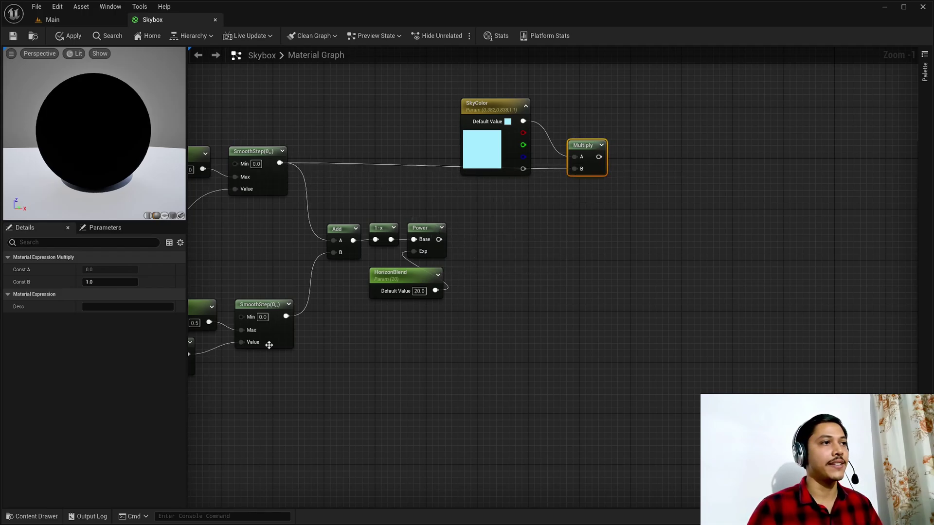
- Add a vector parameter named HorizonColor with a pale blue default colour of about R 0.758, G 0.907, B 1.0
{"action": "right_click", "coordinate": [467, 226]}
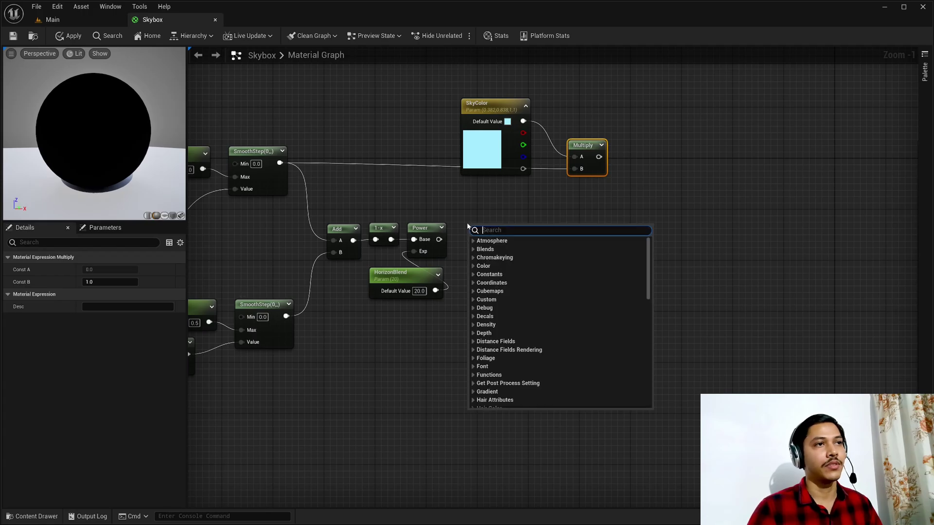
{"action": "type", "text": "vectorp"}
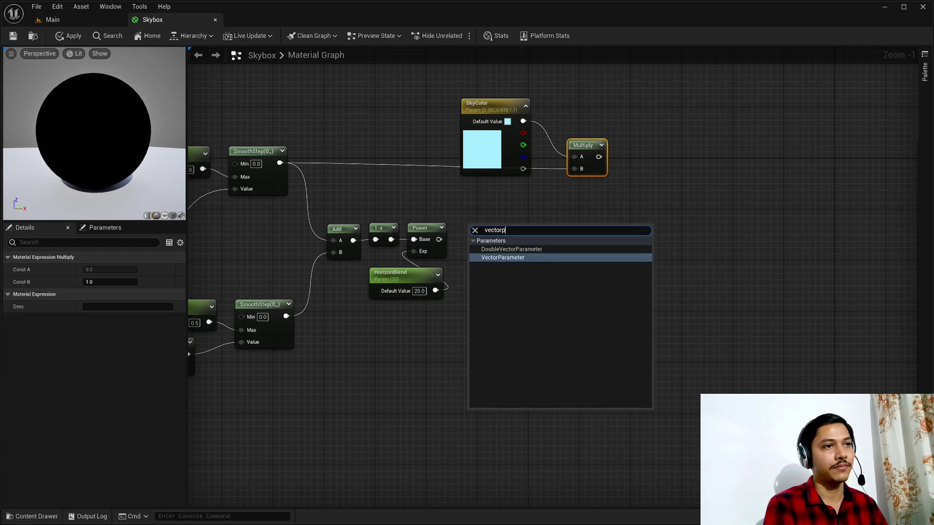
{"action": "key", "text": "Return"}
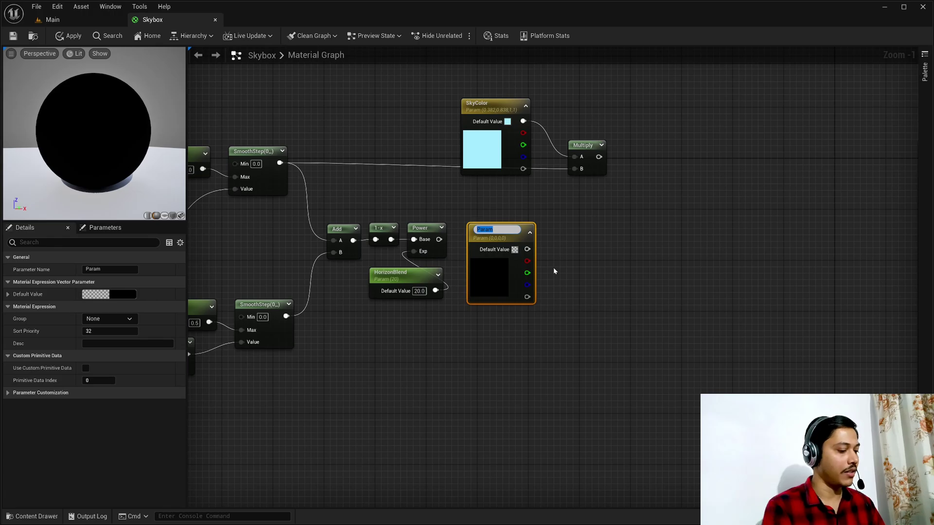
{"action": "type", "text": "HorizonColor"}
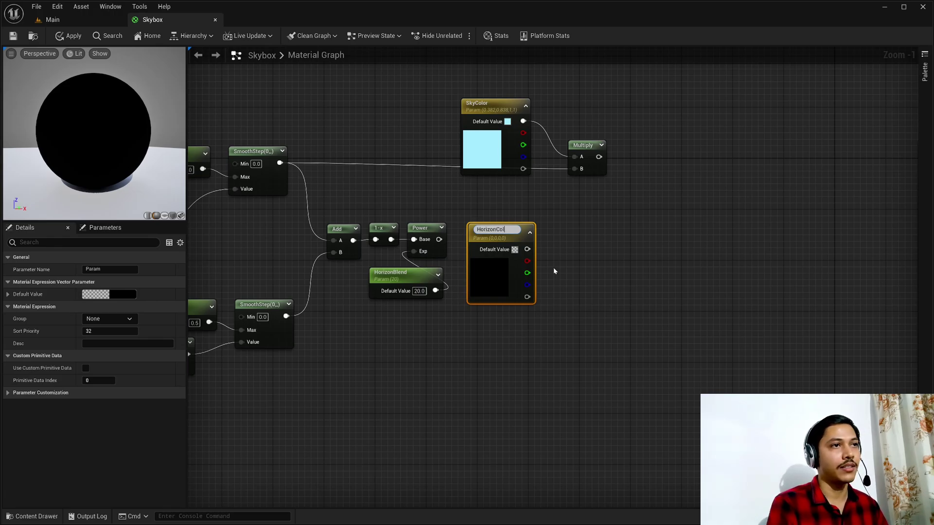
{"action": "key", "text": "Return"}
{"action": "left_click", "coordinate": [515, 246]}
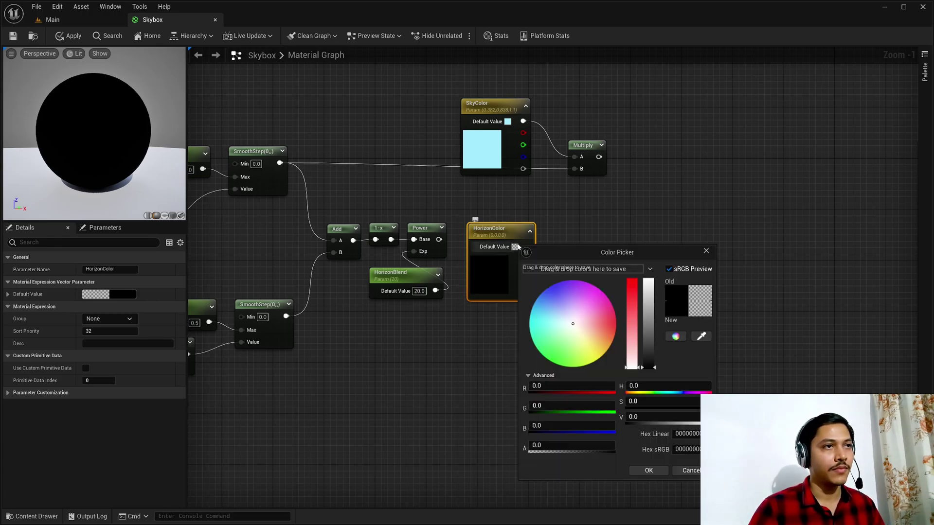
{"action": "left_click", "coordinate": [564, 320]}
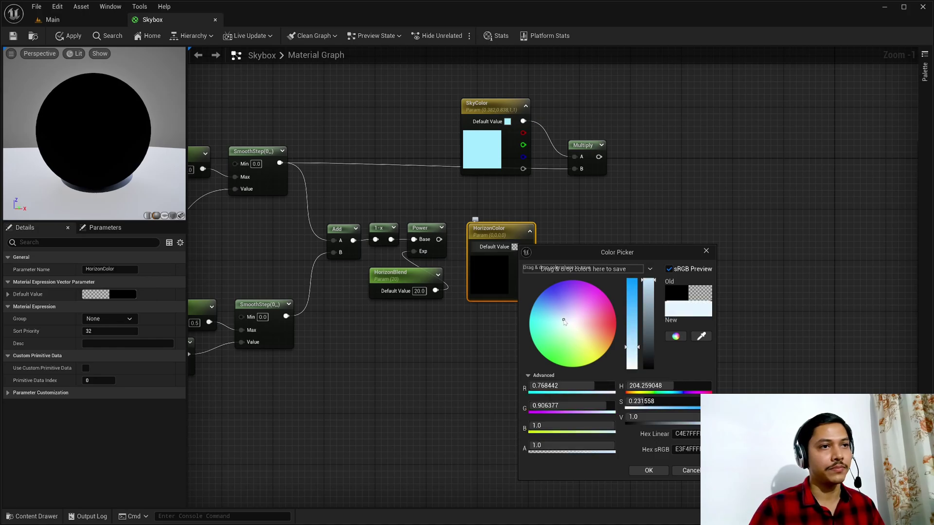
{"action": "left_click_drag", "start_coordinate": [563, 321], "coordinate": [563, 319]}
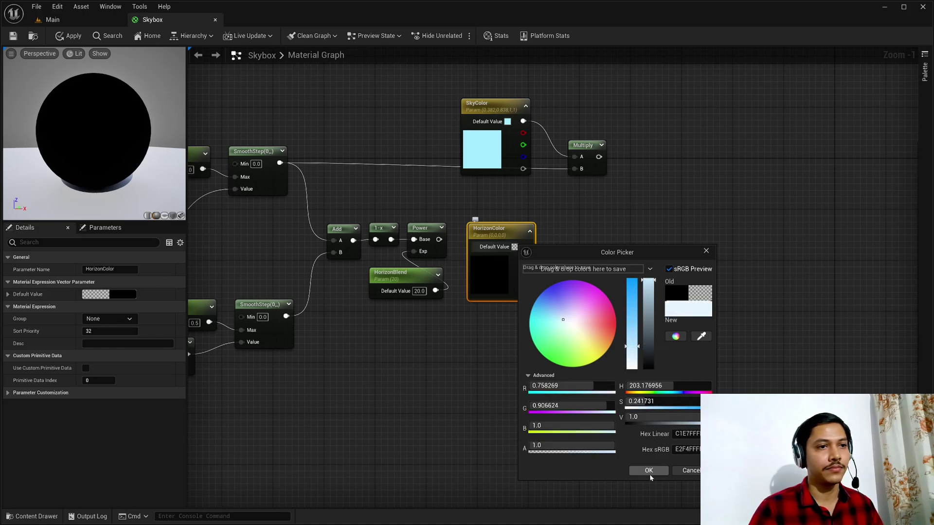
{"action": "left_click", "coordinate": [648, 471]}
- Multiply HorizonColor by the Power node's output using a new Multiply node
{"action": "left_click_drag", "start_coordinate": [530, 246], "coordinate": [564, 261]}
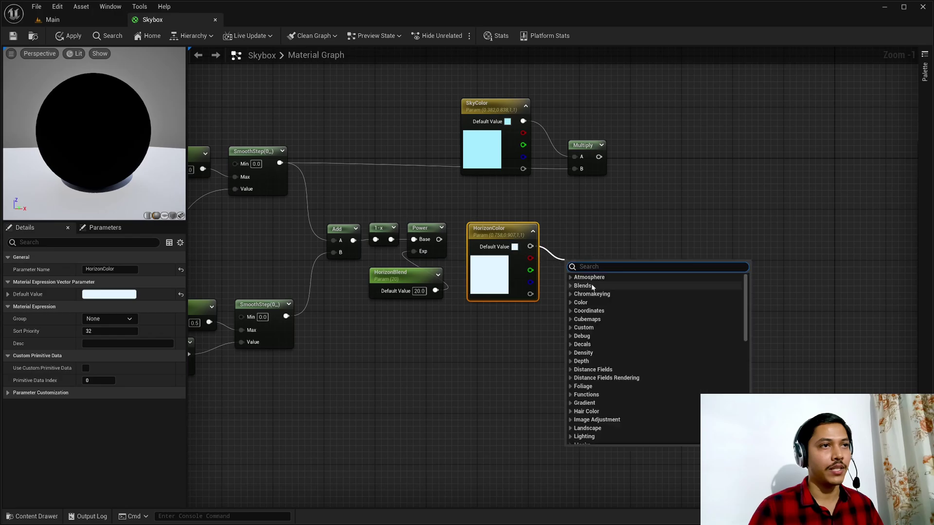
{"action": "type", "text": "mult"}
{"action": "left_click", "coordinate": [589, 322]}
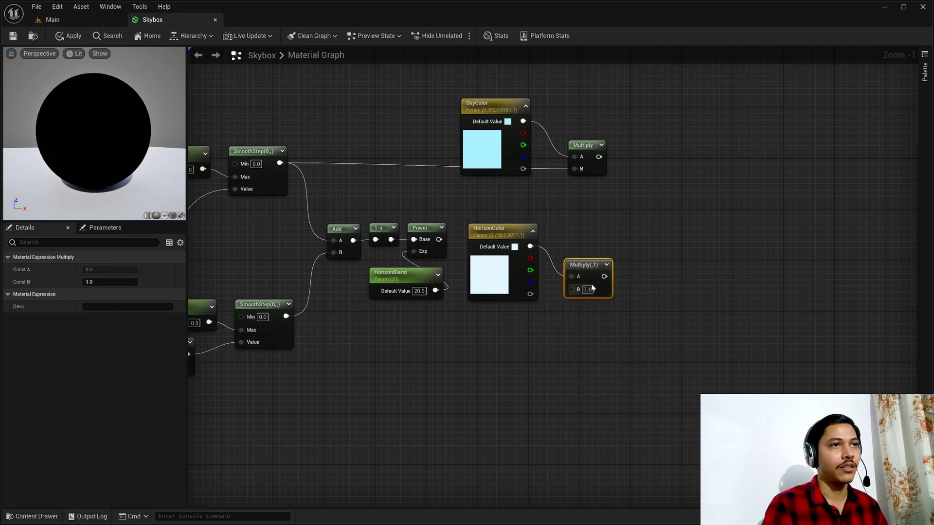
{"action": "scroll", "coordinate": [632, 253], "scroll_direction": "up", "scroll_amount": 1}
{"action": "left_click_drag", "start_coordinate": [406, 234], "coordinate": [556, 290]}
- Add a vector parameter named GroundColor below HorizonColor with a dark grey default colour of about 0.031 in R, G and B
{"action": "right_click_drag", "start_coordinate": [565, 437], "coordinate": [507, 270]}
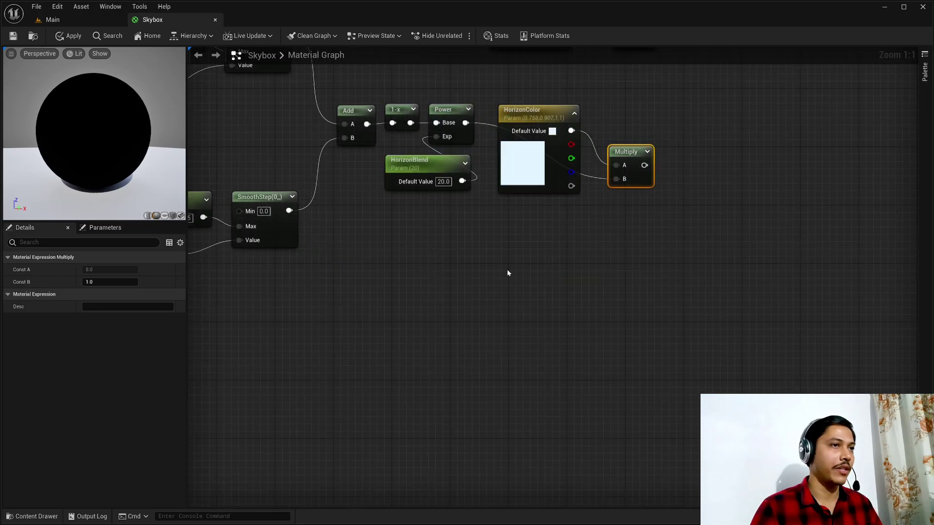
{"action": "right_click", "coordinate": [502, 272]}
{"action": "type", "text": "vec"}
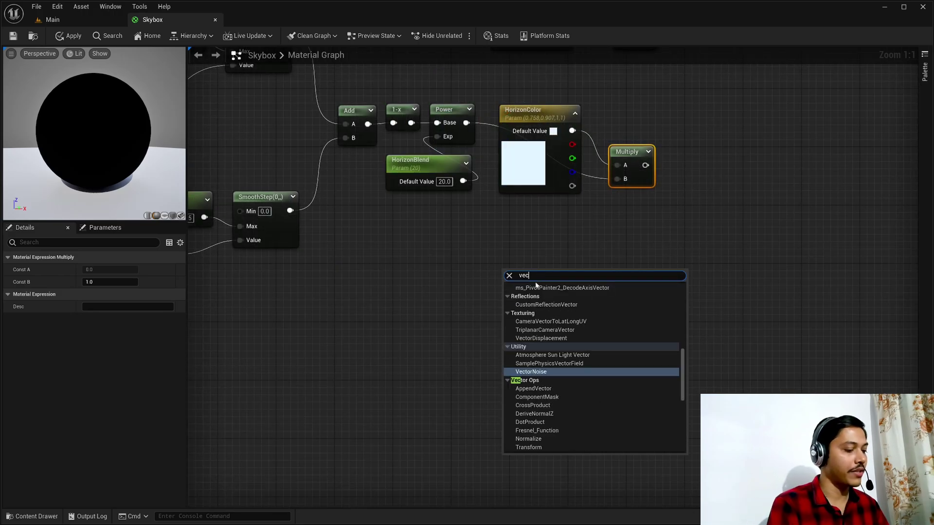
{"action": "type", "text": "torpa"}
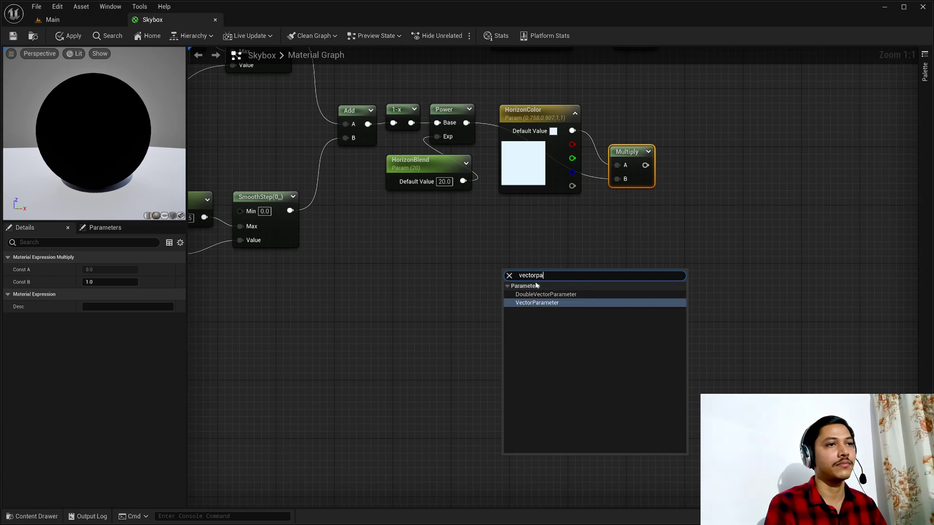
{"action": "key", "text": "Return"}
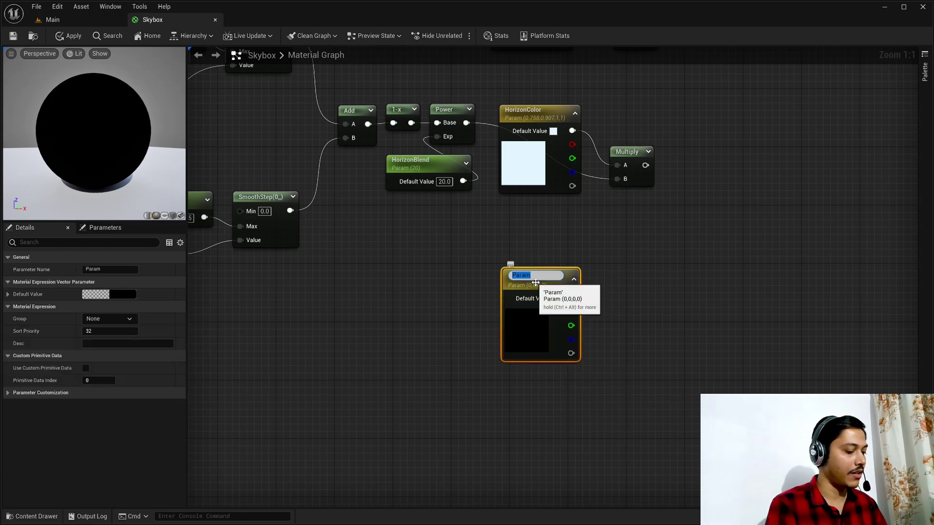
{"action": "type", "text": "GroundCo"}
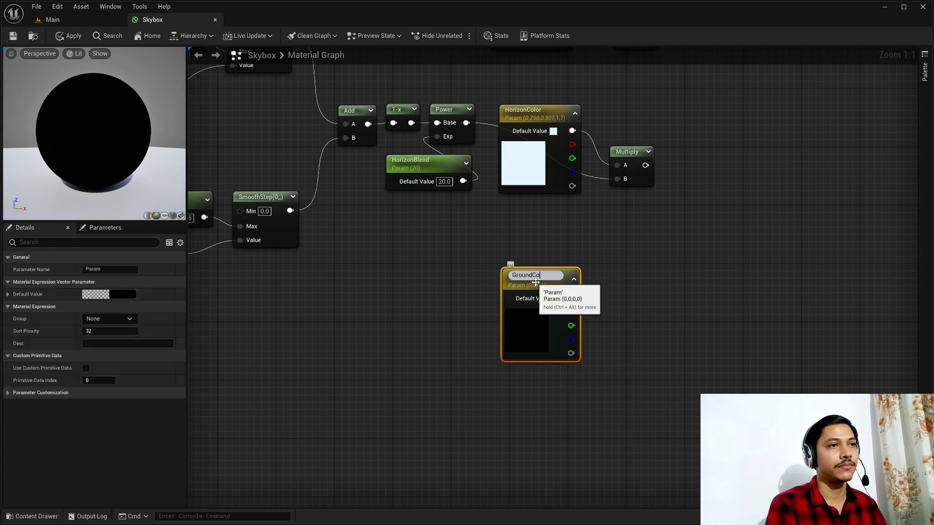
{"action": "type", "text": "lor"}
{"action": "key", "text": "Return"}
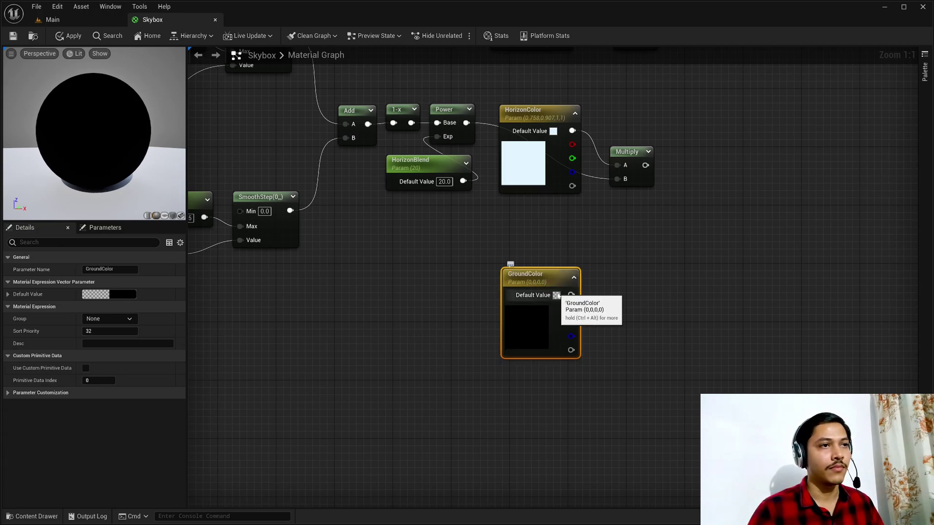
{"action": "left_click", "coordinate": [556, 295]}
{"action": "left_click_drag", "start_coordinate": [683, 417], "coordinate": [682, 414]}
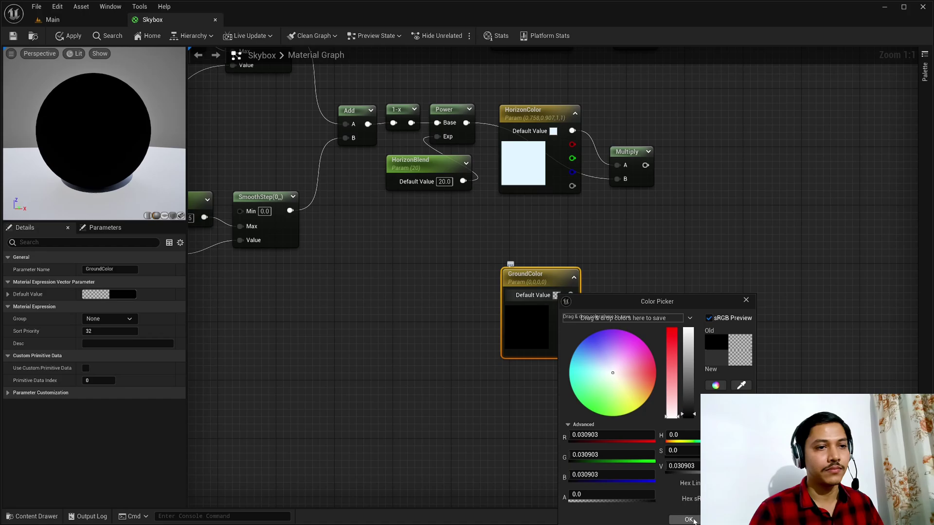
{"action": "left_click", "coordinate": [689, 519]}
- Multiply the lower SmoothStep's output by GroundColor using a new Multiply node
{"action": "left_click_drag", "start_coordinate": [290, 211], "coordinate": [608, 246]}
{"action": "type", "text": "mult"}
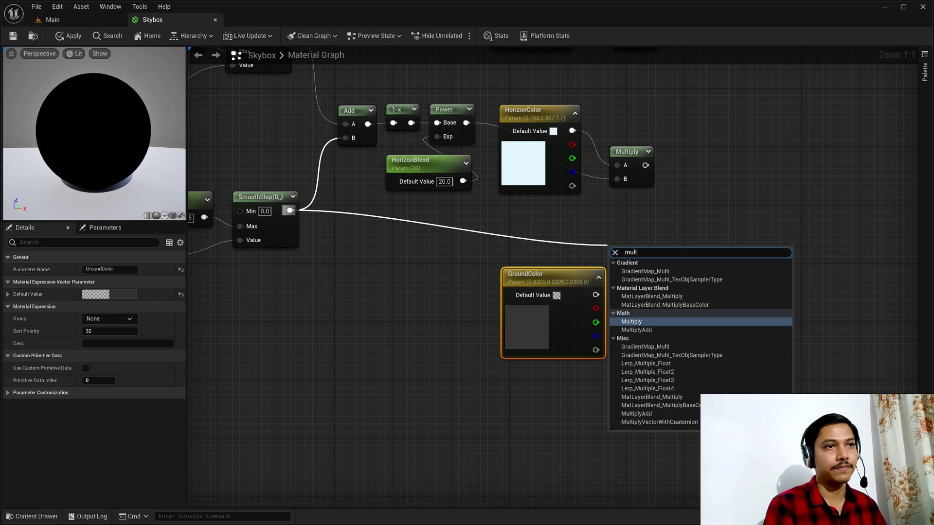
{"action": "key", "text": "Return"}
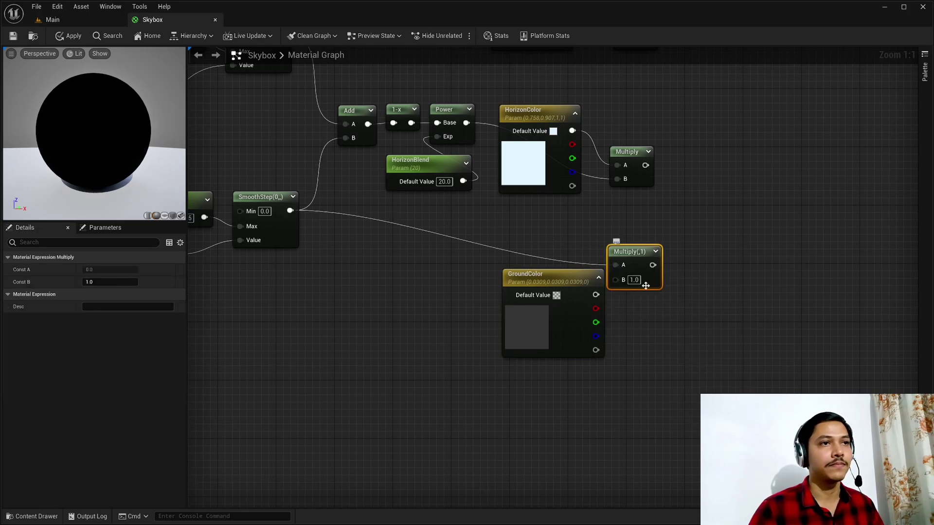
{"action": "left_click_drag", "start_coordinate": [596, 295], "coordinate": [615, 280]}
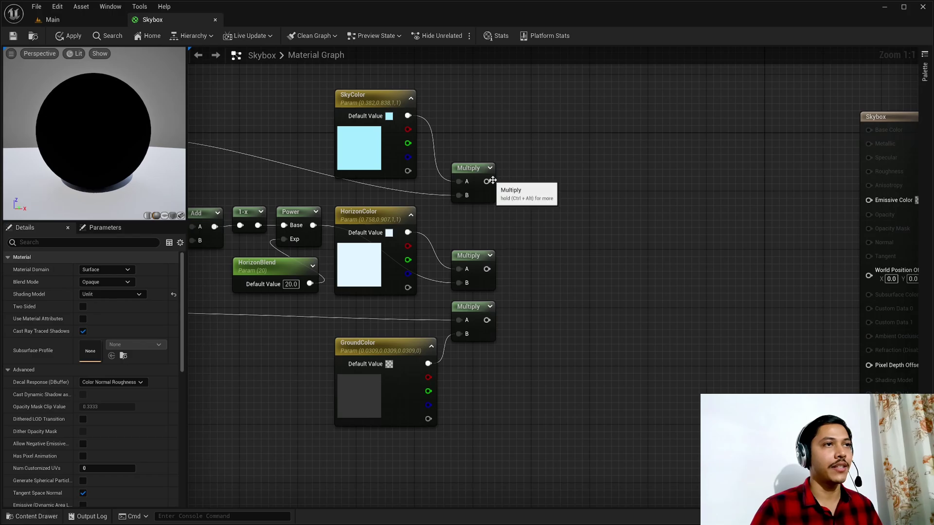
- Sum the sky and horizon Multiply outputs with an Add node, then add the ground Multiply output through a duplicated Add node
{"action": "left_click_drag", "start_coordinate": [486, 182], "coordinate": [538, 234]}
{"action": "type", "text": "add"}
{"action": "key", "text": "Return"}
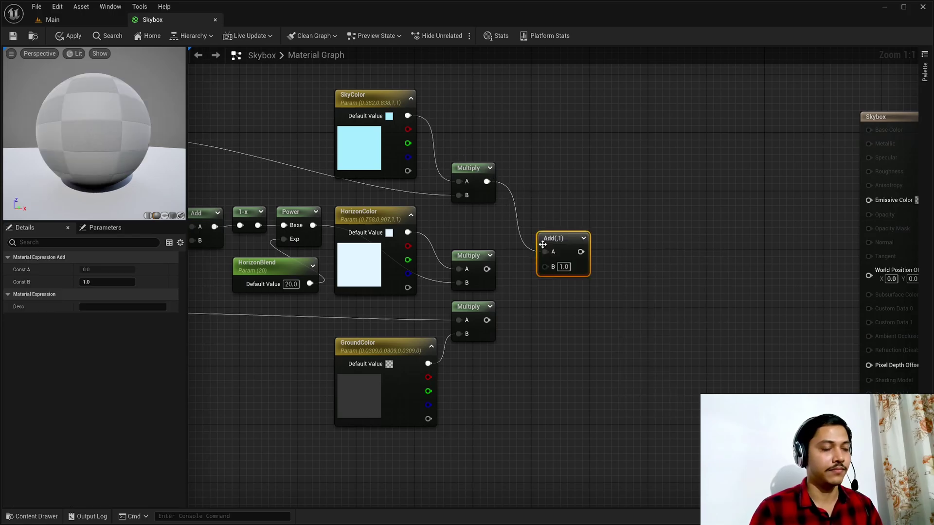
{"action": "left_click_drag", "start_coordinate": [487, 269], "coordinate": [605, 270]}
{"action": "key", "text": "ctrl+w"}
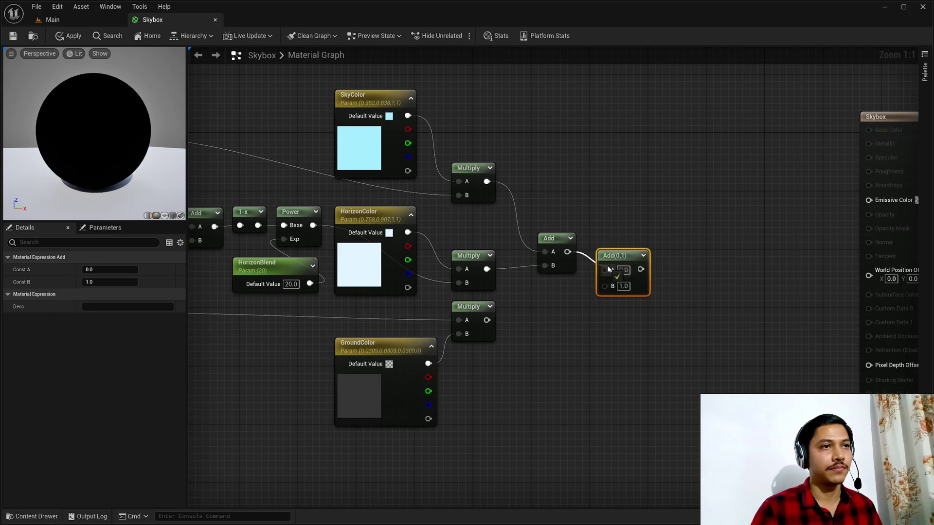
{"action": "left_click_drag", "start_coordinate": [487, 320], "coordinate": [605, 283]}
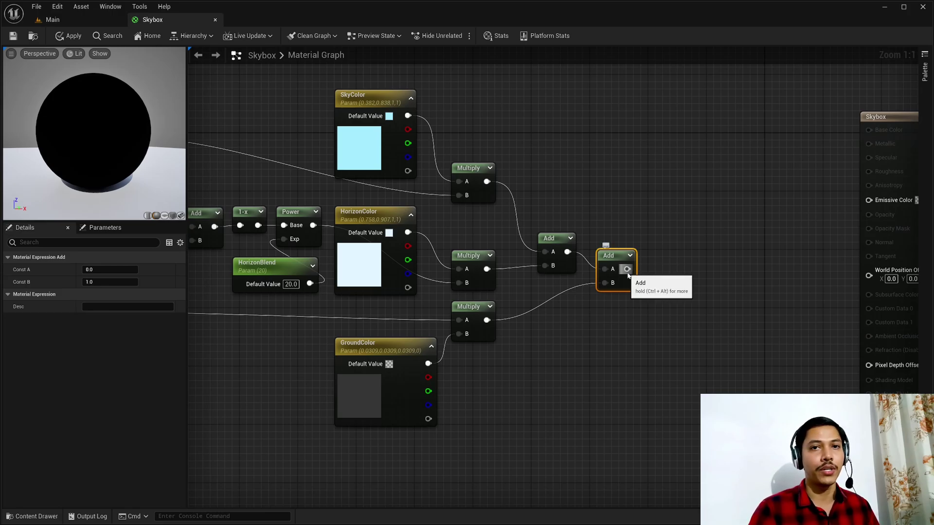
- Feed the final Add node's output into a new Saturate node and place it directly beside the Add node
{"action": "left_click_drag", "start_coordinate": [627, 271], "coordinate": [674, 269]}
{"action": "type", "text": "sature"}
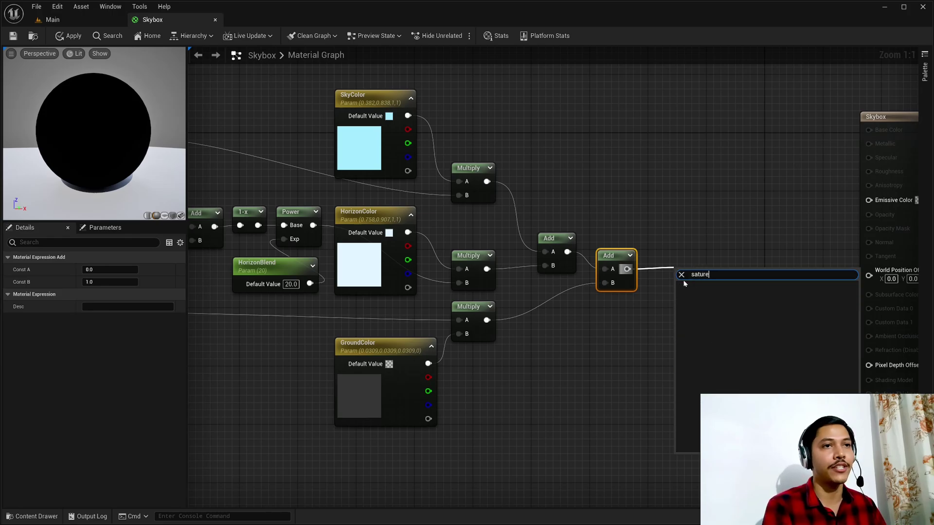
{"action": "key", "text": "Return"}
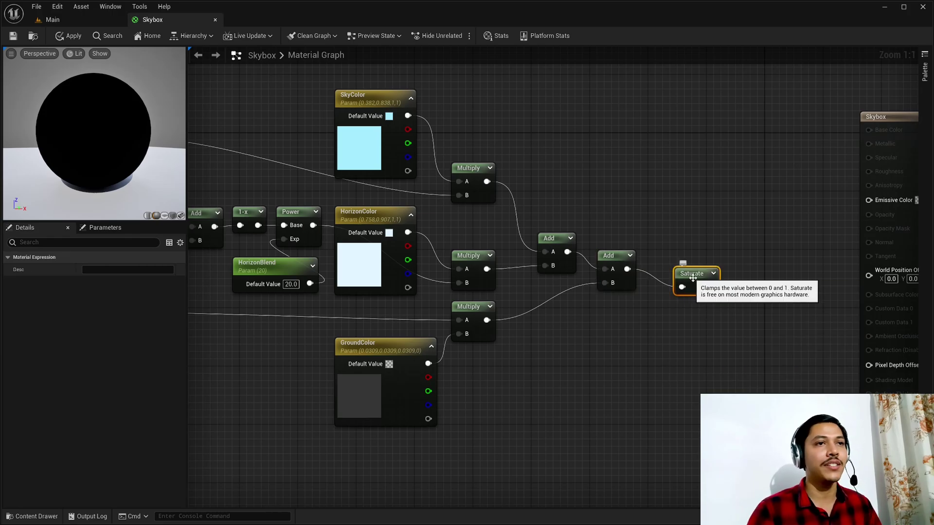
{"action": "left_click_drag", "start_coordinate": [693, 279], "coordinate": [671, 259]}
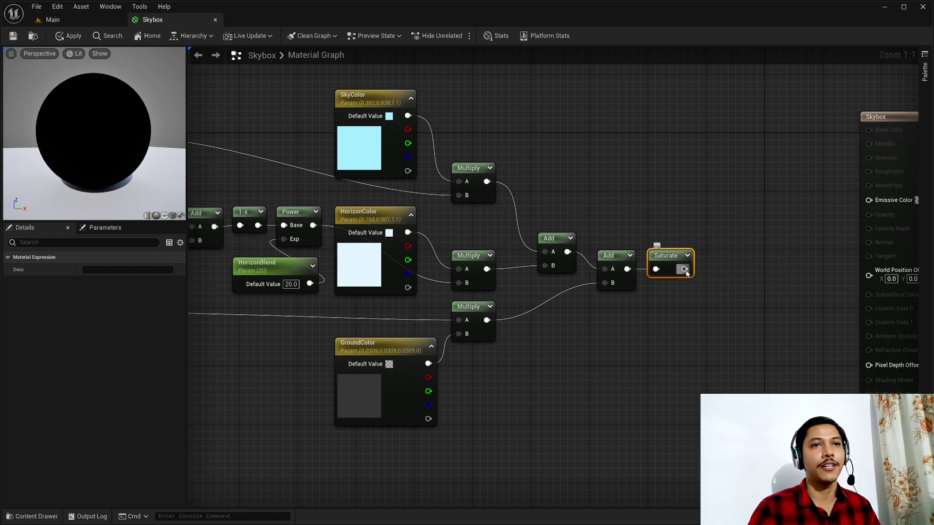
- Connect the Saturate output to the Skybox result node's Emissive Color, move the result node closer, and save the material
{"action": "left_click_drag", "start_coordinate": [685, 272], "coordinate": [868, 200]}
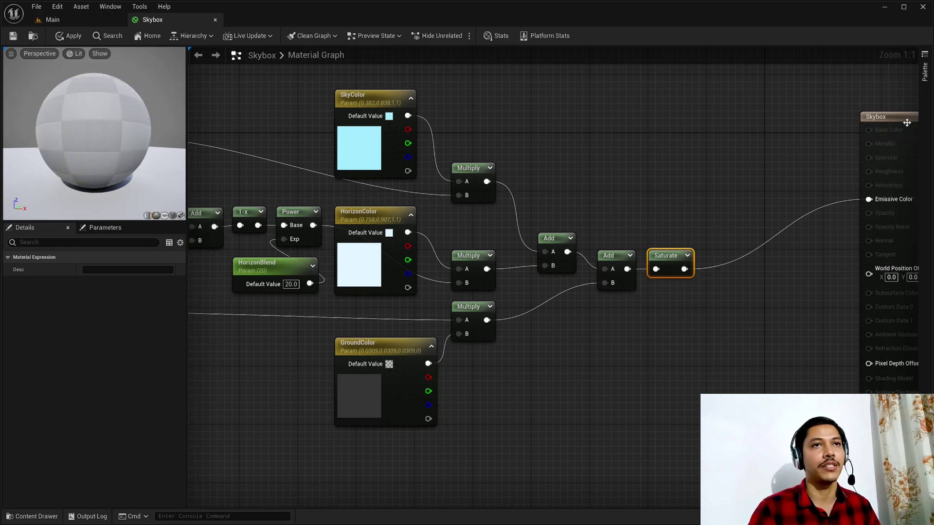
{"action": "left_click_drag", "start_coordinate": [861, 129], "coordinate": [723, 150]}
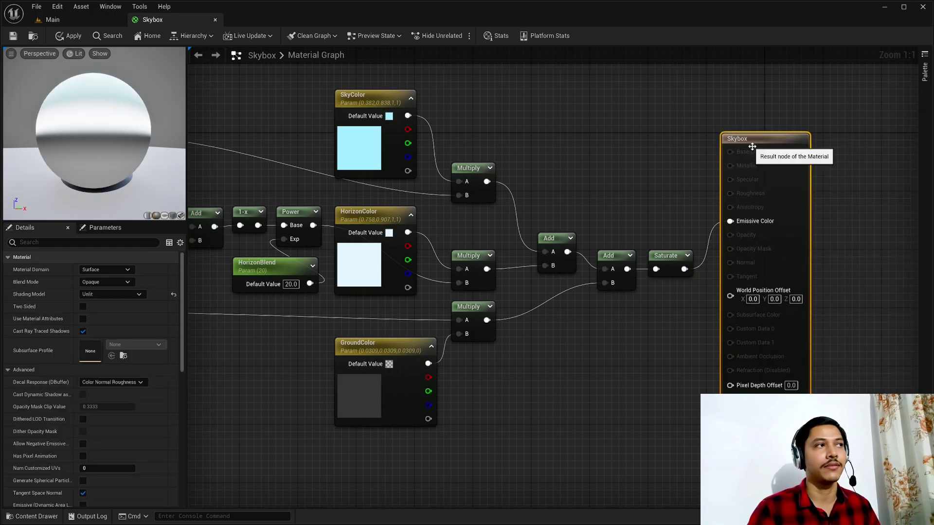
{"action": "left_click", "coordinate": [14, 37]}
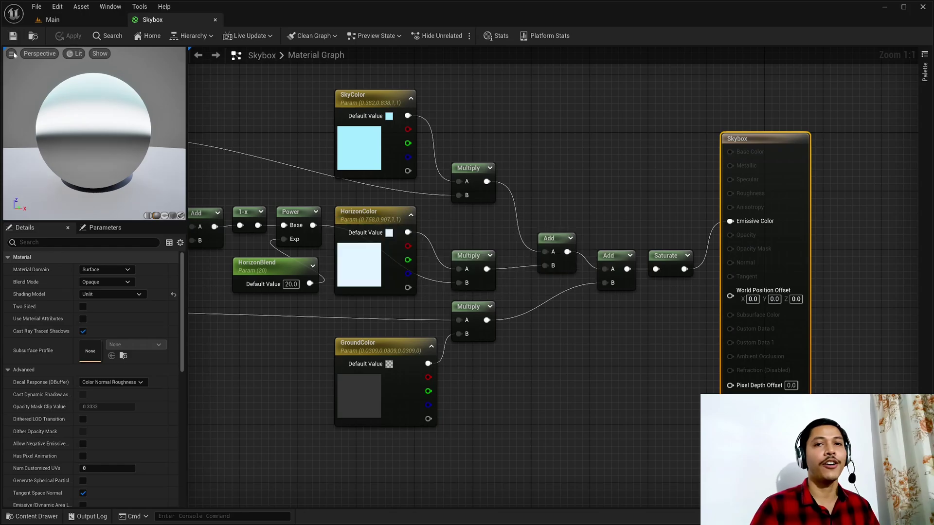
- Examine the sky, horizon and ground gradient in the Main level's viewport
{"action": "left_click", "coordinate": [52, 19]}
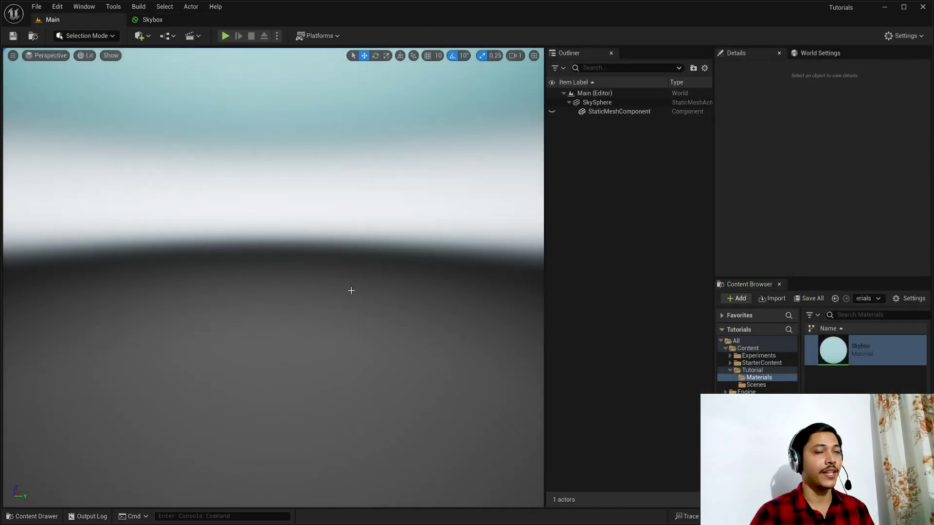
{"action": "mouse_move", "coordinate": [256, 308]}
{"action": "right_mouse_down"}
{"action": "mouse_move", "coordinate": [256, 280]}
{"action": "mouse_move", "coordinate": [252, 322]}
{"action": "mouse_move", "coordinate": [245, 303]}
{"action": "right_mouse_up"}
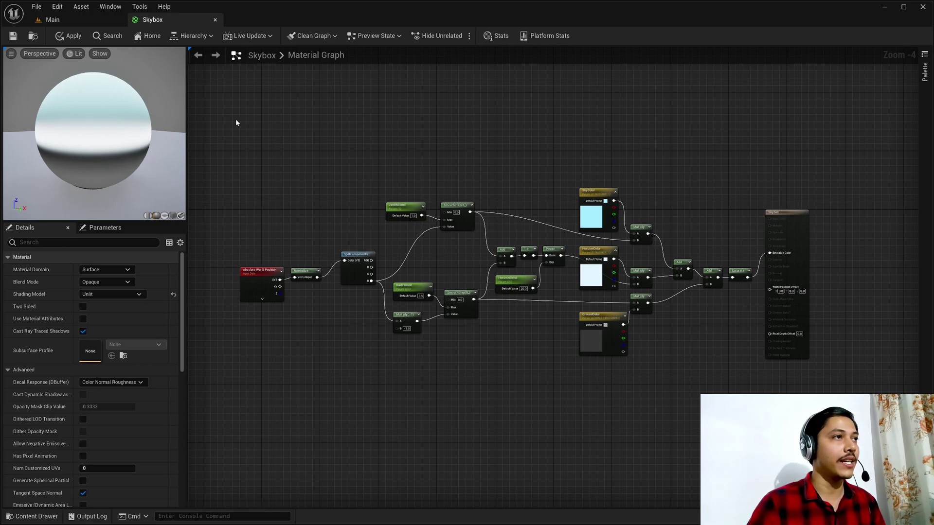
- Collapse all Skybox graph nodes except the three blend parameters, the three colour parameters and the result node into a material function
{"action": "left_click_drag", "start_coordinate": [236, 123], "coordinate": [734, 393]}
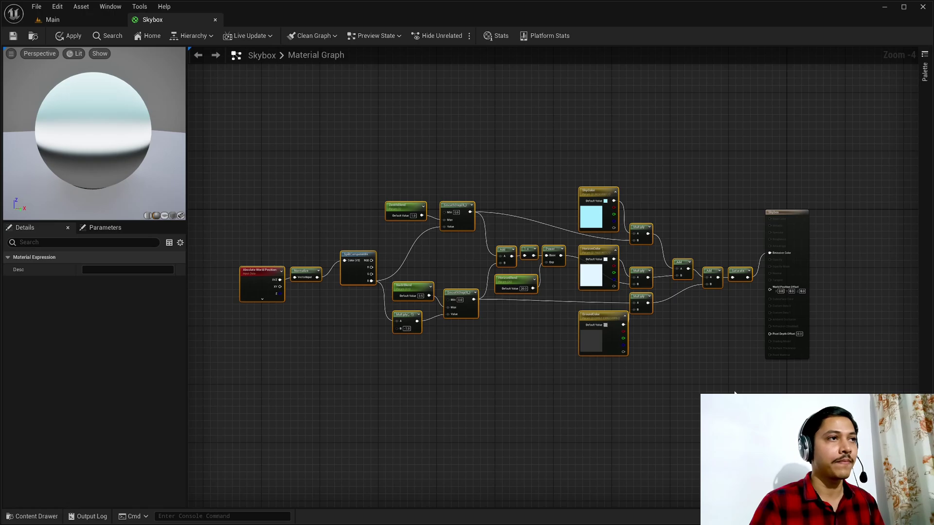
{"action": "left_click", "coordinate": [404, 206], "text": "ctrl"}
{"action": "left_click", "coordinate": [407, 285], "text": "ctrl"}
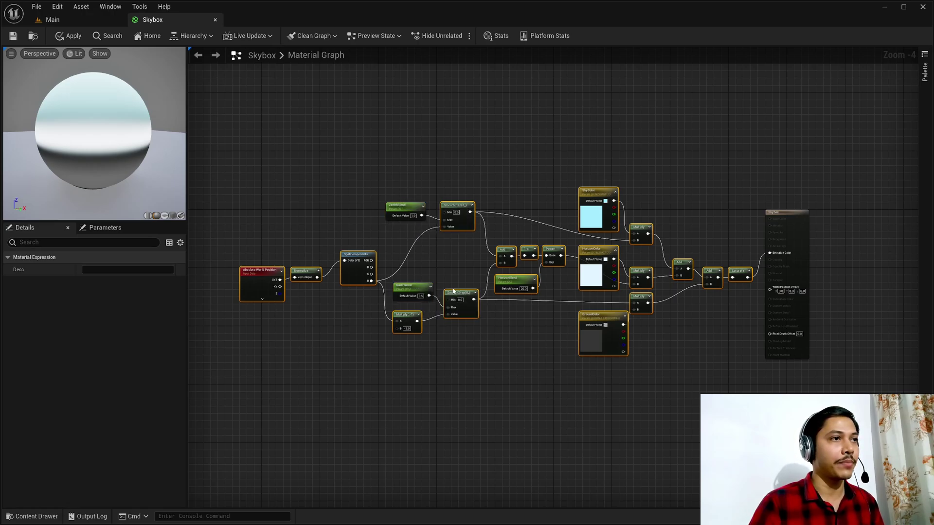
{"action": "left_click", "coordinate": [506, 282], "text": "ctrl"}
{"action": "left_click_drag", "start_coordinate": [606, 136], "coordinate": [610, 386], "text": "ctrl"}
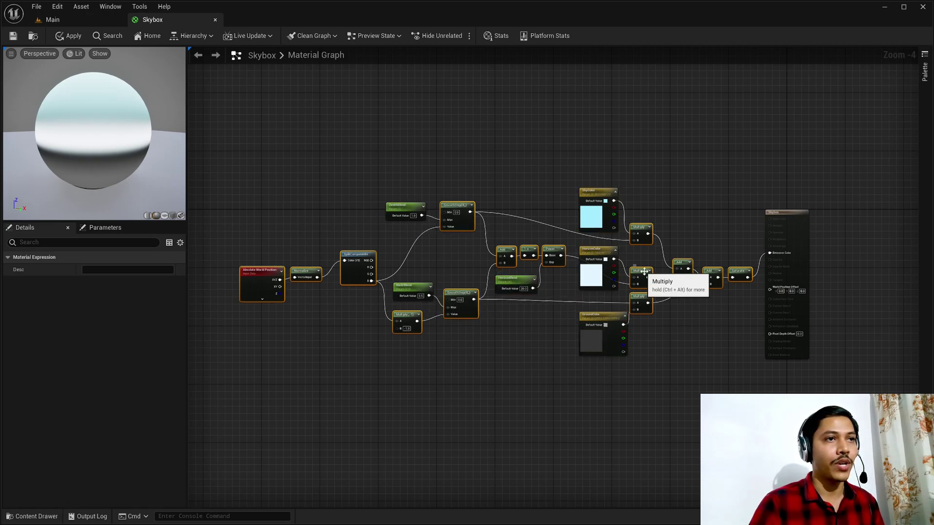
{"action": "right_click", "coordinate": [644, 272]}
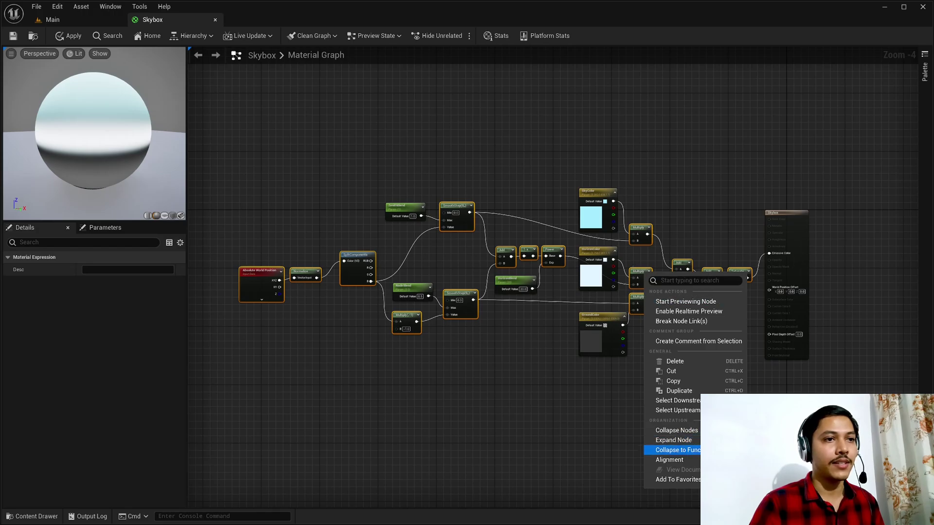
{"action": "left_click", "coordinate": [690, 451]}
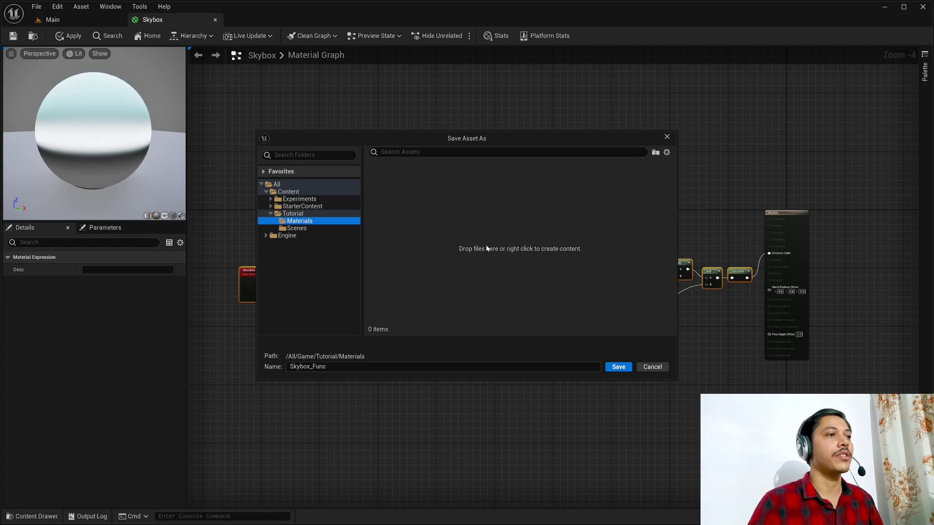
- Save the function as SimpleSky in a new ShaderLib folder inside Tutorial/Materials
{"action": "right_click", "coordinate": [319, 225]}
{"action": "left_click", "coordinate": [366, 241]}
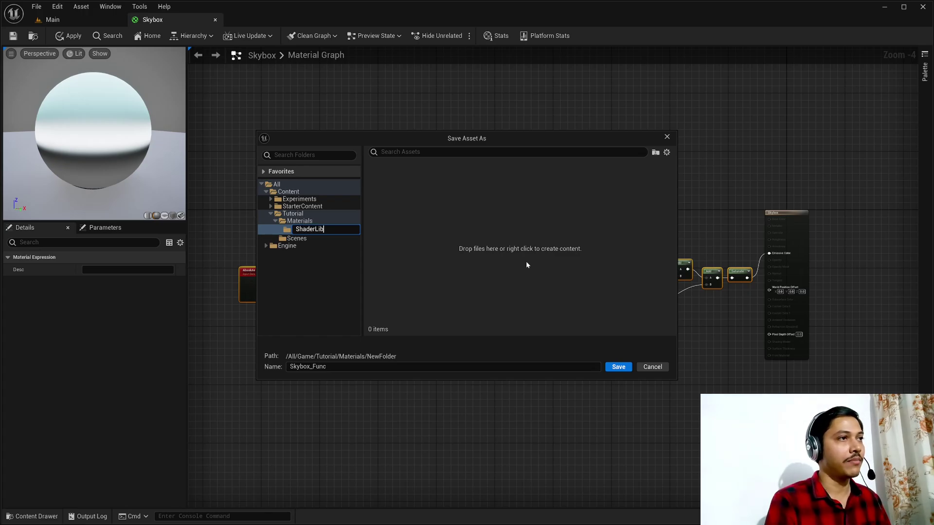
{"action": "key", "text": "Return"}
{"action": "left_click", "coordinate": [338, 370]}
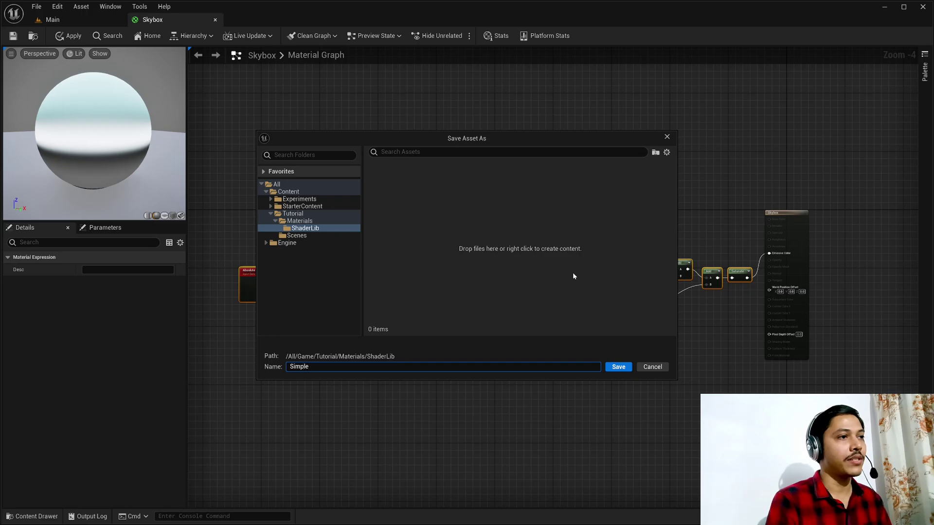
{"action": "left_click", "coordinate": [619, 368]}
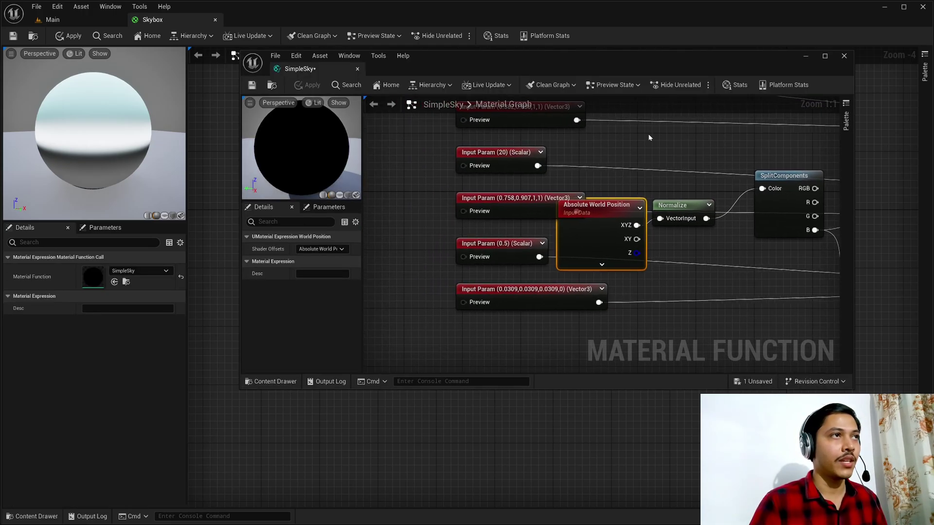
- Dock the SimpleSky editor beside the Skybox tab, and move the Param (1) input next to the upper SmoothStep, renaming it Zenith
{"action": "left_click_drag", "start_coordinate": [314, 74], "coordinate": [271, 18]}
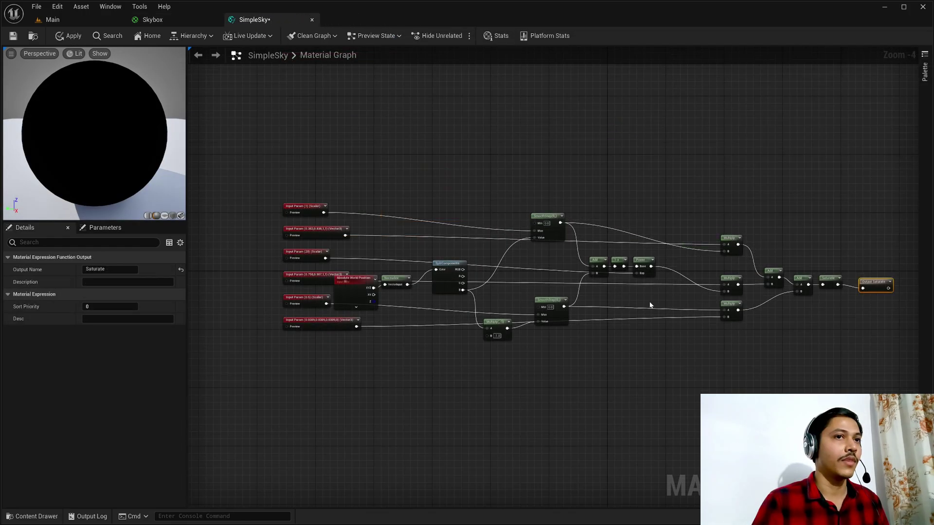
{"action": "scroll", "coordinate": [421, 262], "scroll_direction": "up", "scroll_amount": 1}
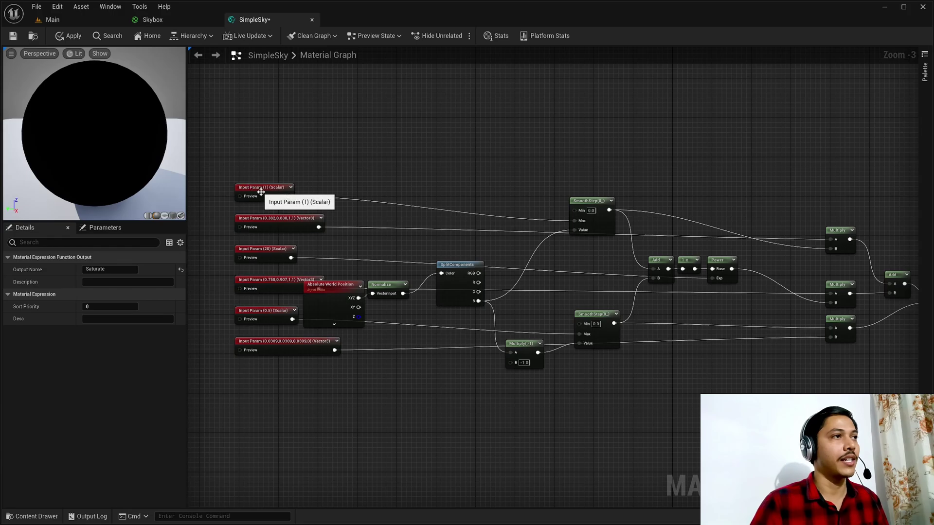
{"action": "left_click_drag", "start_coordinate": [261, 192], "coordinate": [506, 200]}
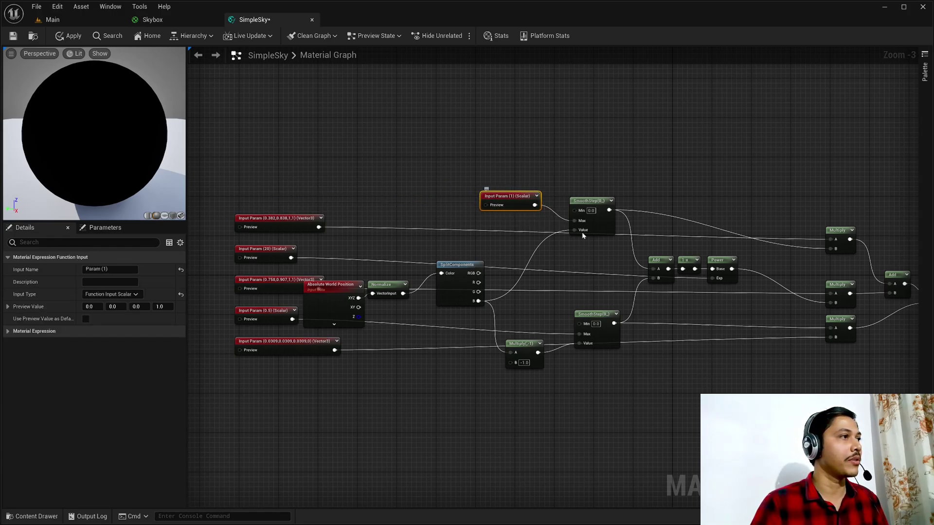
{"action": "left_click", "coordinate": [110, 268]}
{"action": "type", "text": "Zenith"}
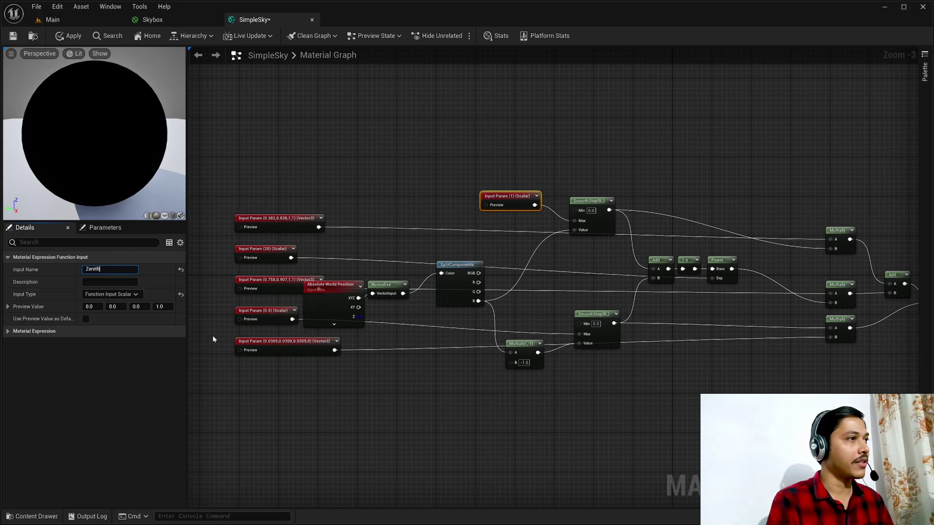
{"action": "key", "text": "Return"}
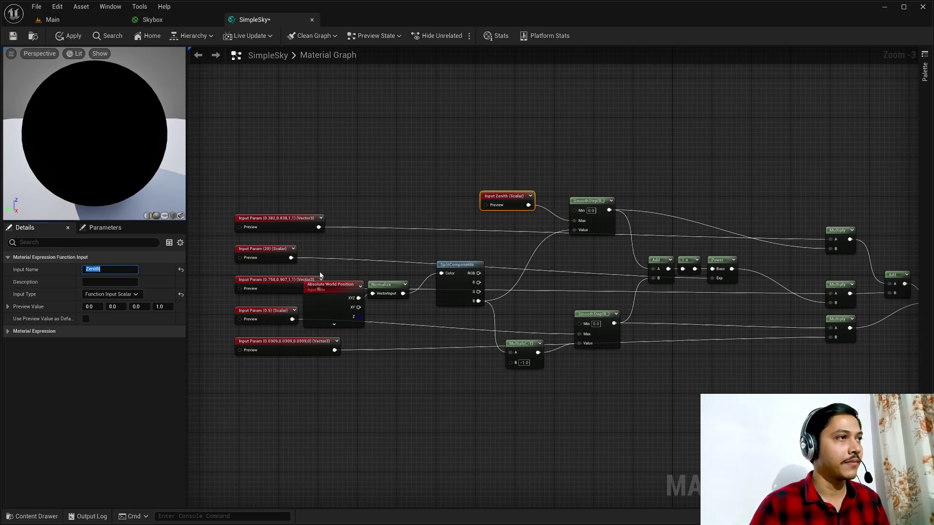
- Move the light-blue vector input beside the upper Multiply as SkyColor, and the Param (20) input below the 1-x node as Horizon
{"action": "left_click_drag", "start_coordinate": [274, 228], "coordinate": [752, 214]}
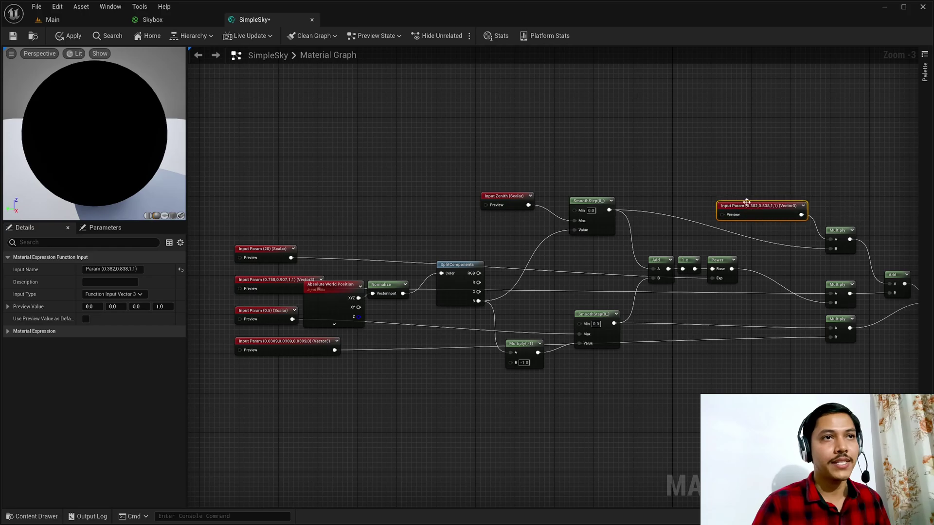
{"action": "left_click", "coordinate": [110, 269]}
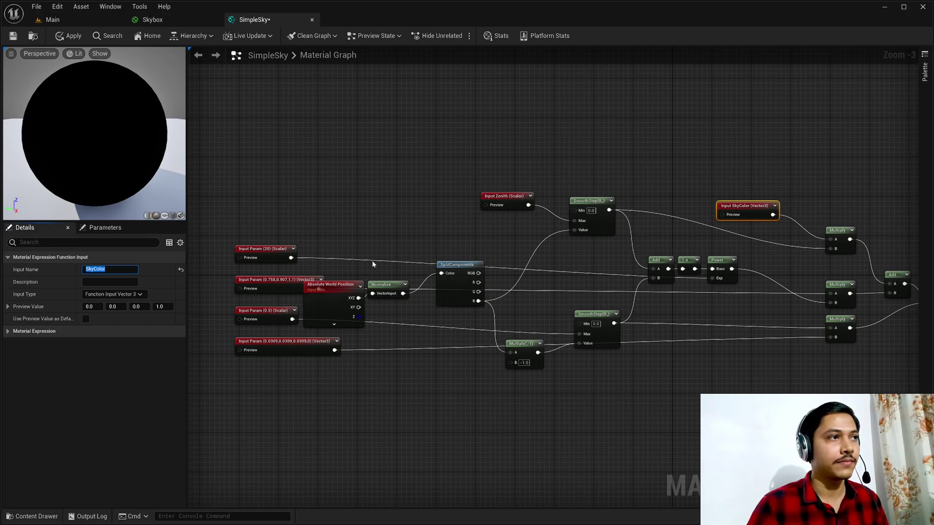
{"action": "left_click_drag", "start_coordinate": [266, 251], "coordinate": [679, 301]}
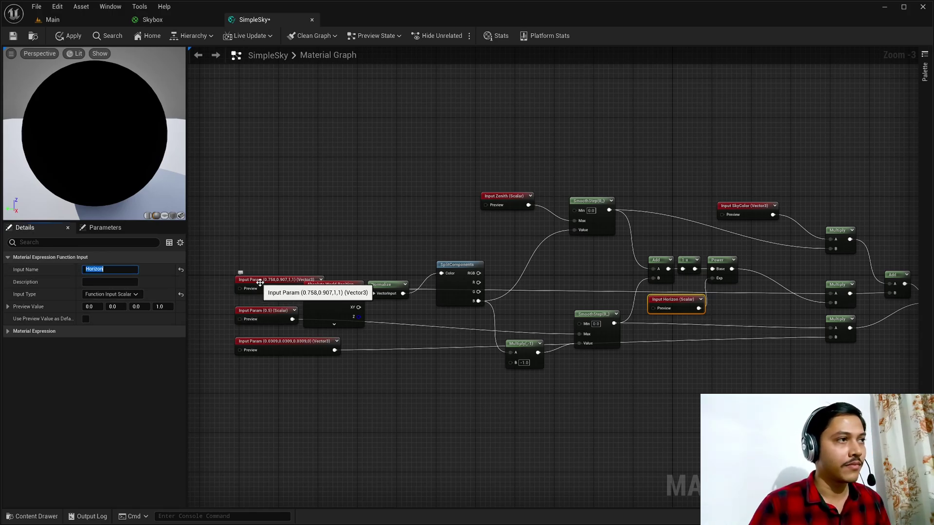
- Move the Param (0.758,0.907,1,1) input beside the middle Multiply as HorizonColor, and the Param (0.5) input beside the lower SmoothStep as Nadir
{"action": "left_click_drag", "start_coordinate": [266, 284], "coordinate": [753, 299]}
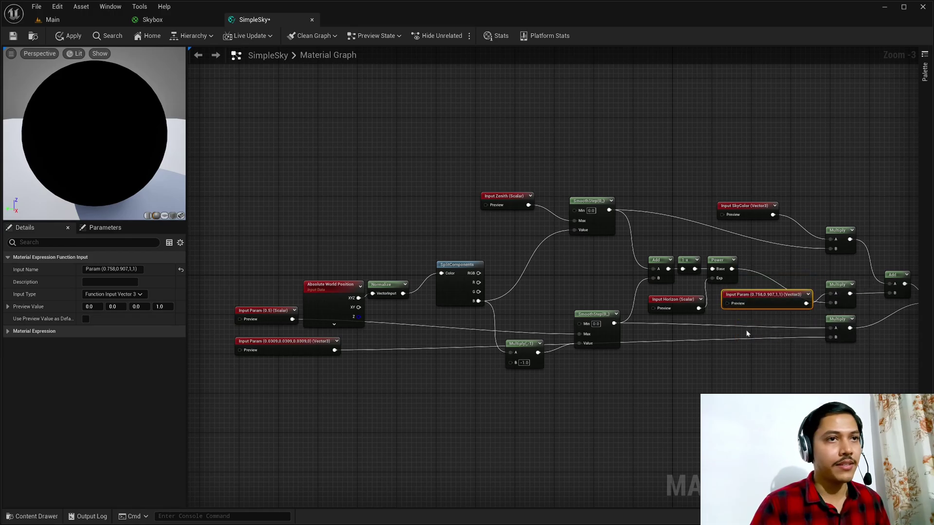
{"action": "left_click", "coordinate": [113, 269]}
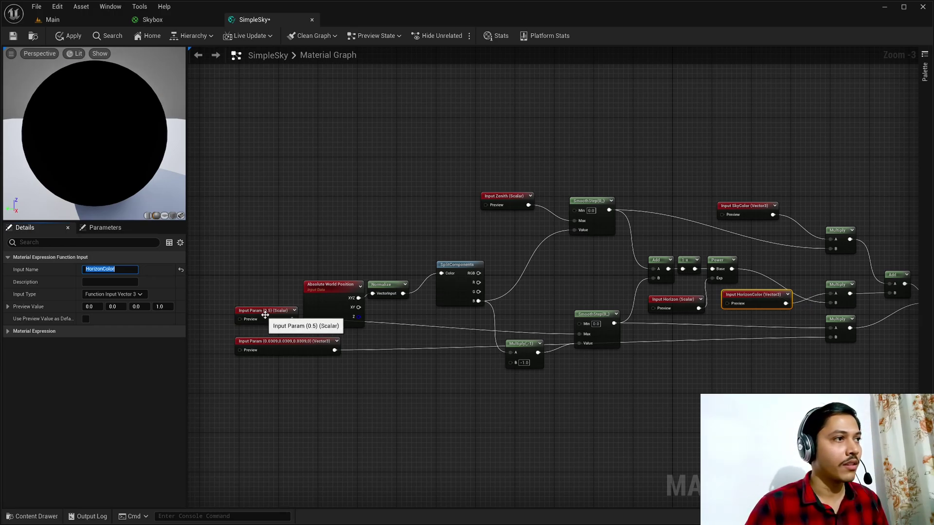
{"action": "left_click_drag", "start_coordinate": [265, 315], "coordinate": [531, 316]}
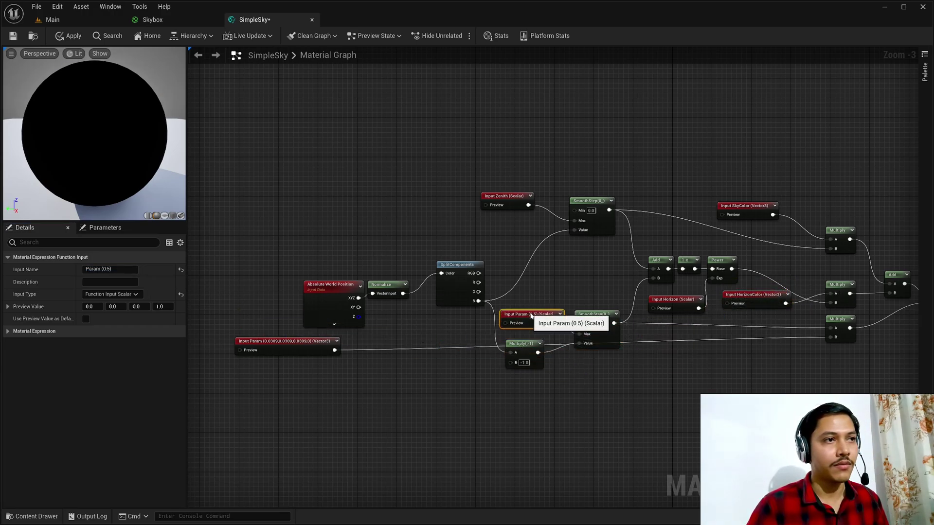
{"action": "left_click", "coordinate": [111, 269]}
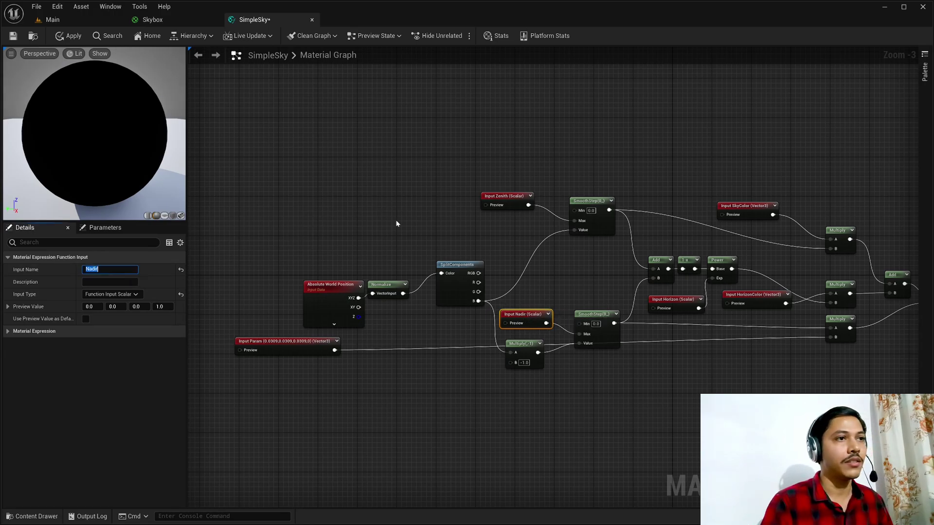
- Move the remaining dark grey vector input beside the lowest Multiply as GroundColor, and rename the function's Saturate output to Color
{"action": "left_click_drag", "start_coordinate": [274, 342], "coordinate": [746, 353]}
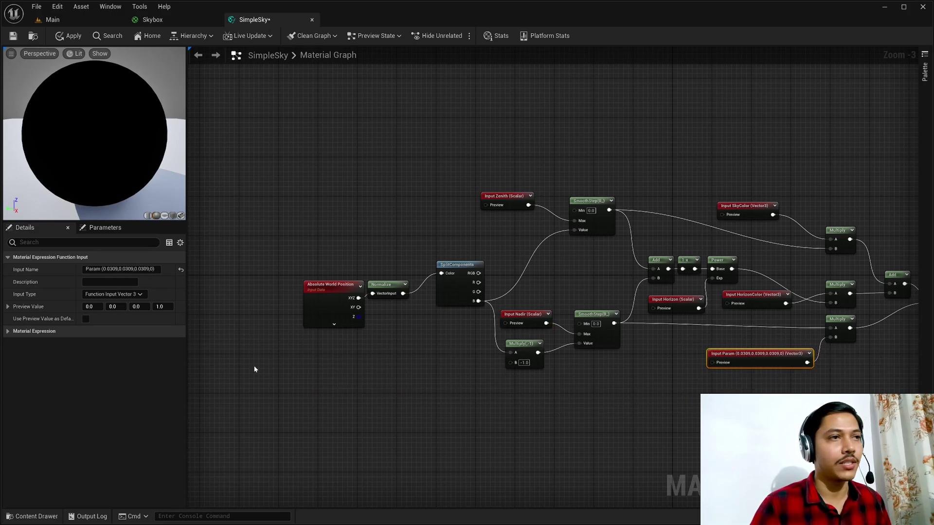
{"action": "left_click", "coordinate": [144, 258]}
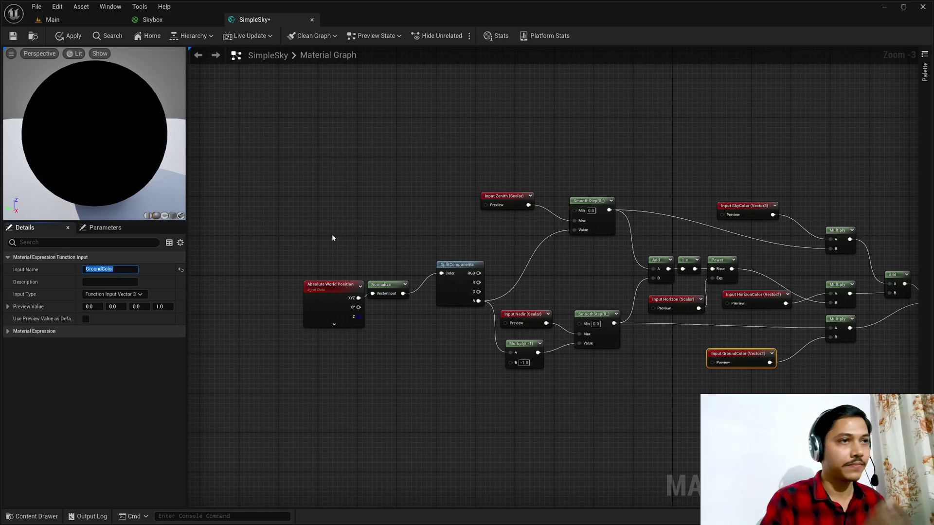
{"action": "key", "text": "Home"}
{"action": "left_click", "coordinate": [756, 290]}
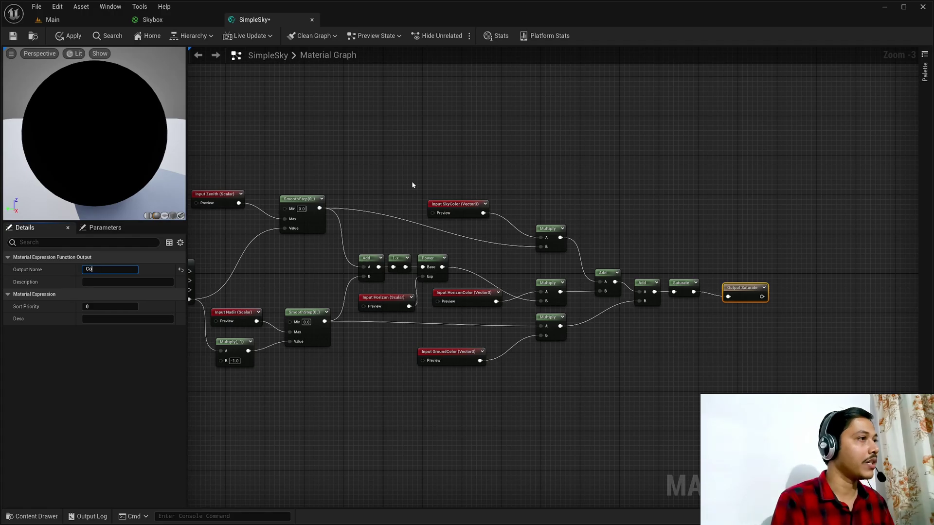
- Add a FunctionOutput named SkyDir fed by the Normalize node, and save the SimpleSky function
{"action": "right_click_drag", "start_coordinate": [412, 184], "coordinate": [494, 136]}
{"action": "scroll", "coordinate": [308, 230], "scroll_direction": "up", "scroll_amount": 3}
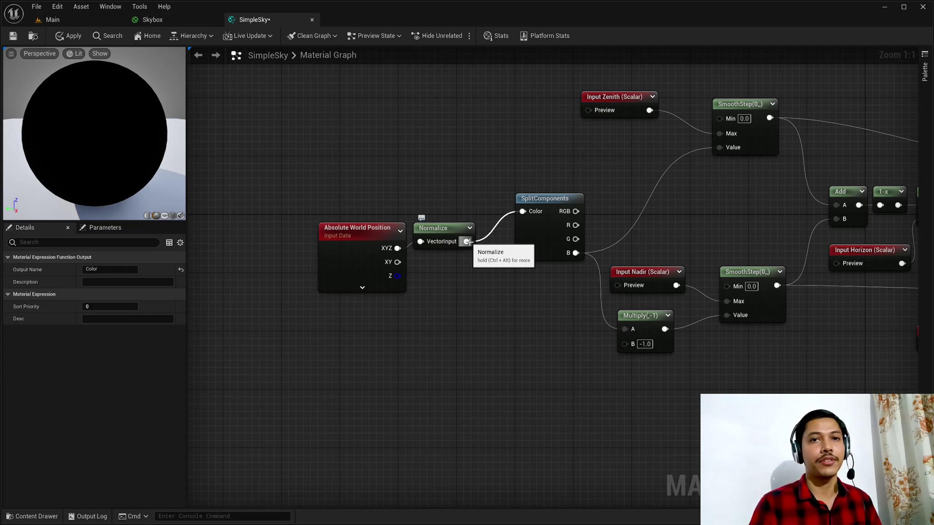
{"action": "left_click_drag", "start_coordinate": [467, 242], "coordinate": [496, 295]}
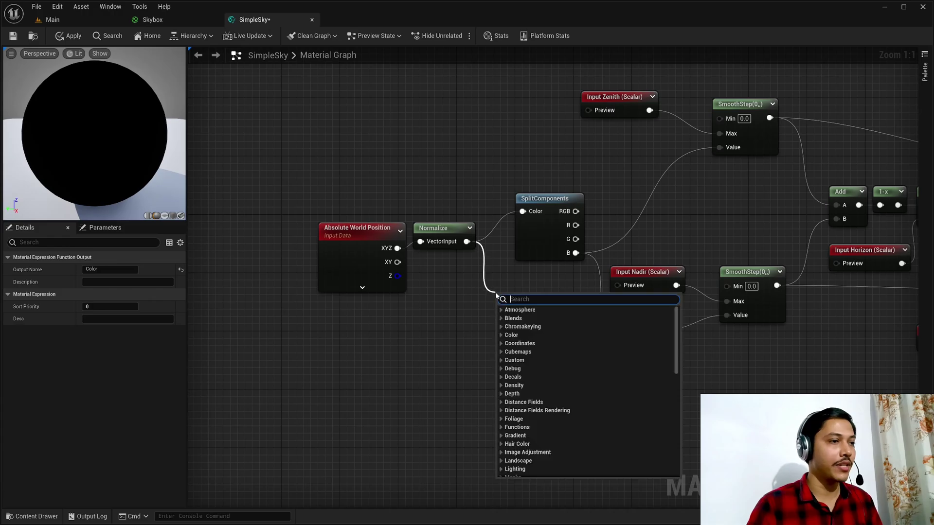
{"action": "type", "text": "fun"}
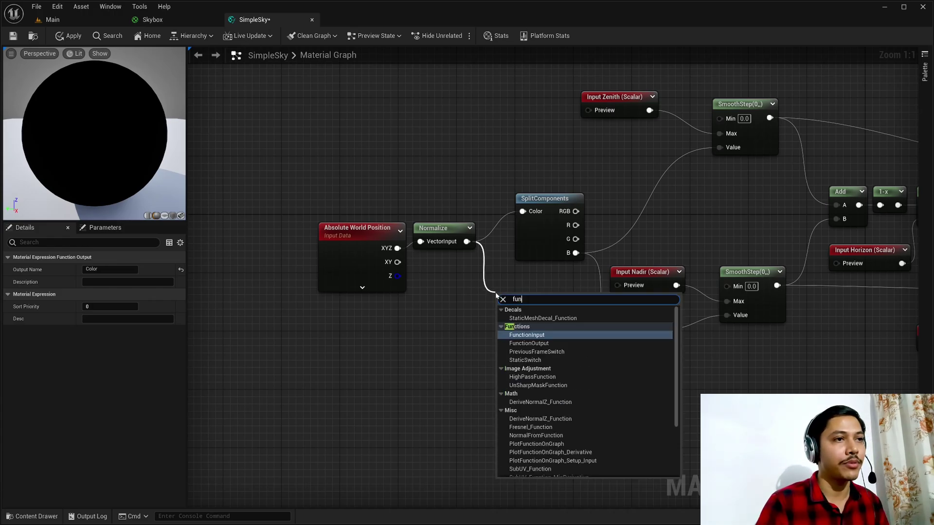
{"action": "key", "text": "Down"}
{"action": "key", "text": "Return"}
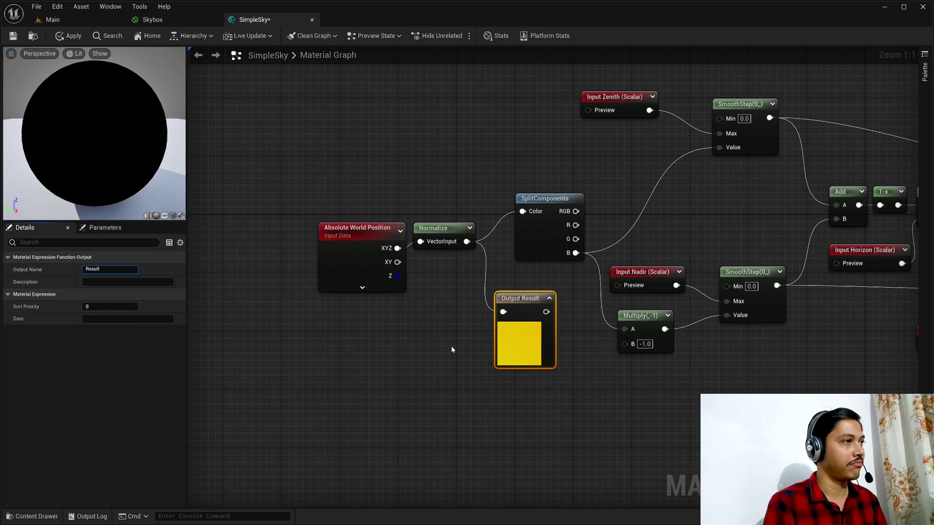
{"action": "type", "text": "SkyDir"}
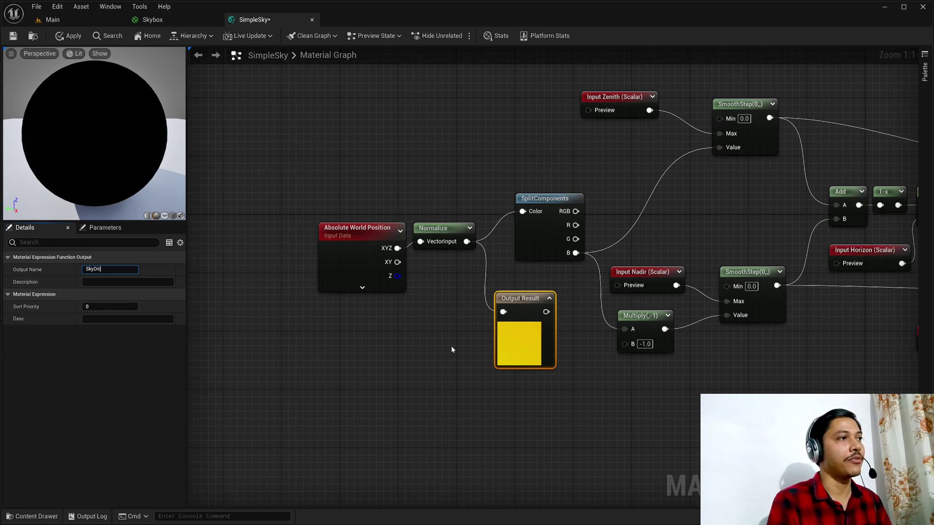
{"action": "key", "text": "Return"}
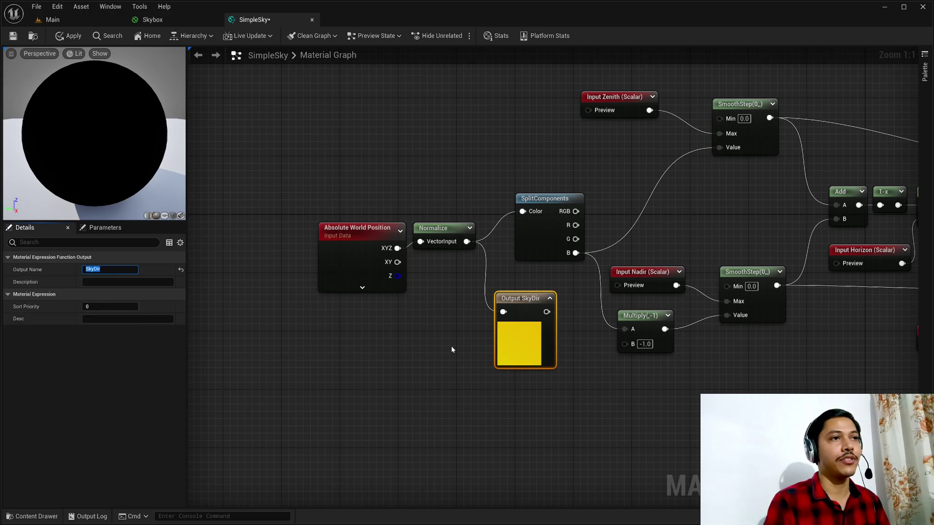
{"action": "left_click", "coordinate": [19, 35]}
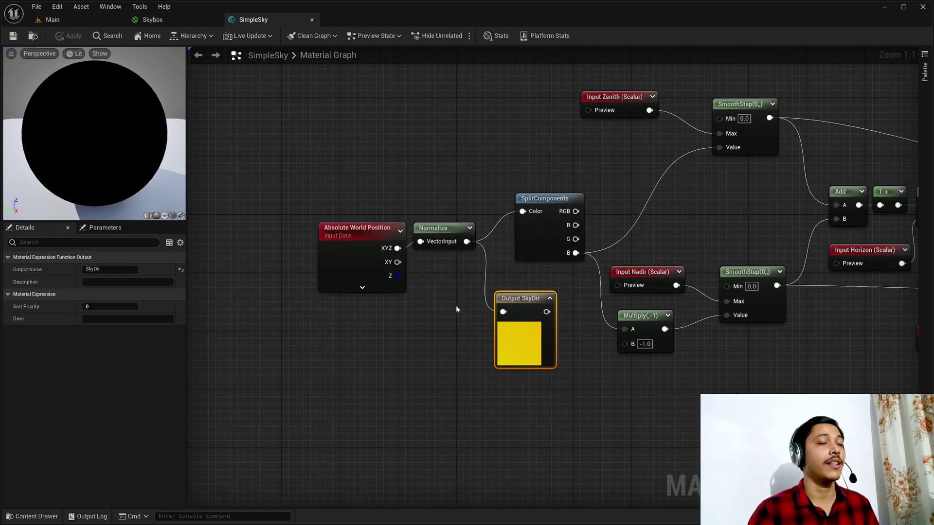
- Add another SimpleSky function node from the ShaderLib folder to the Skybox graph, above the existing one
{"action": "left_click", "coordinate": [191, 20]}
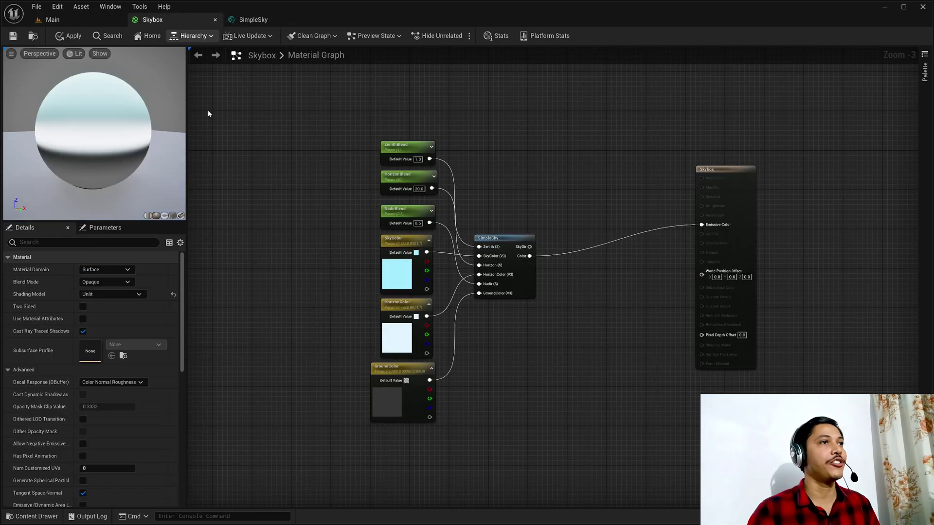
{"action": "left_click", "coordinate": [34, 516]}
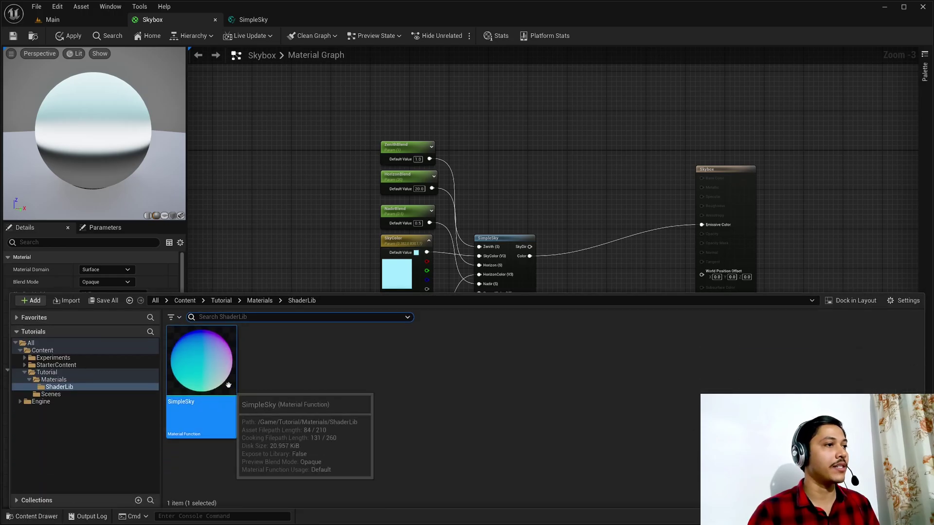
{"action": "left_click_drag", "start_coordinate": [201, 384], "coordinate": [550, 135]}
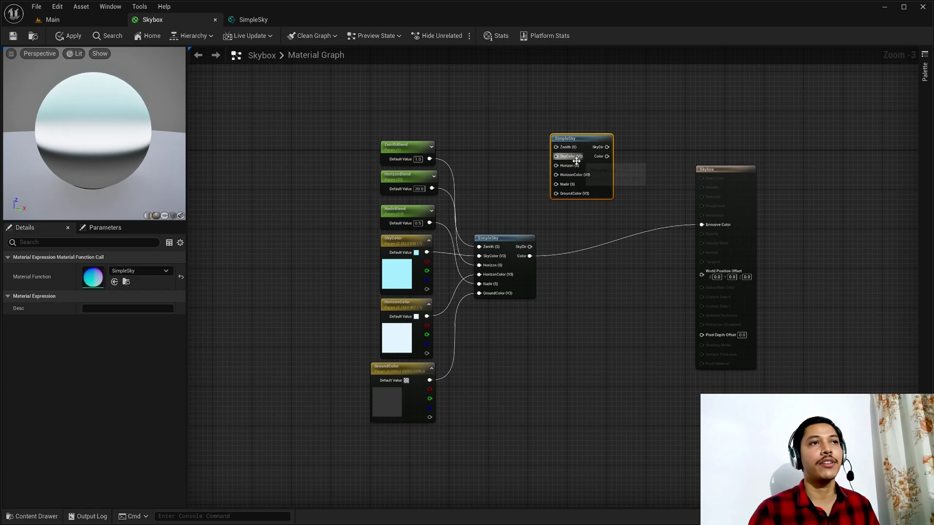